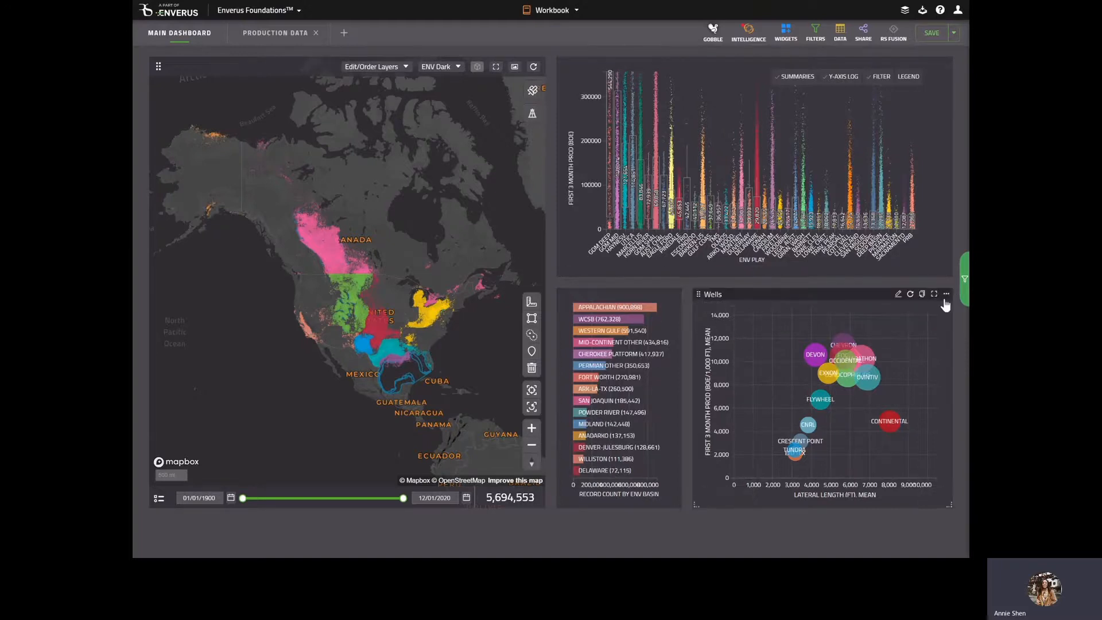
# Step: Delete the lateral length scatter chart and the ENV Play production chart from the main dashboard
pyautogui.click(945, 300)
pyautogui.click(945, 300)
pyautogui.click(944, 300)
pyautogui.click(932, 354)
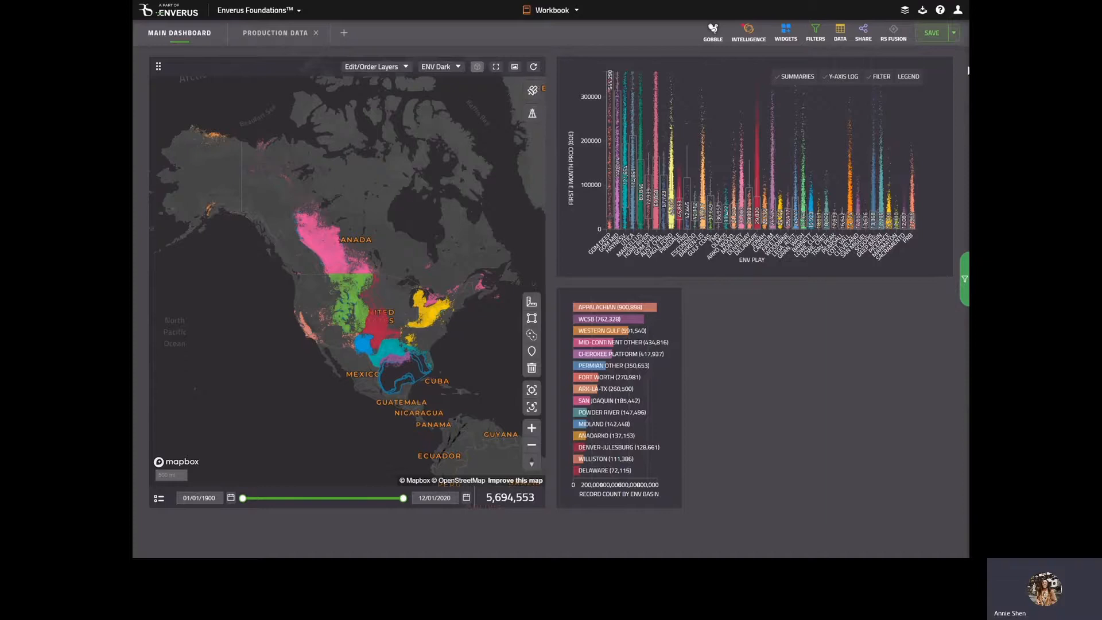
pyautogui.click(947, 62)
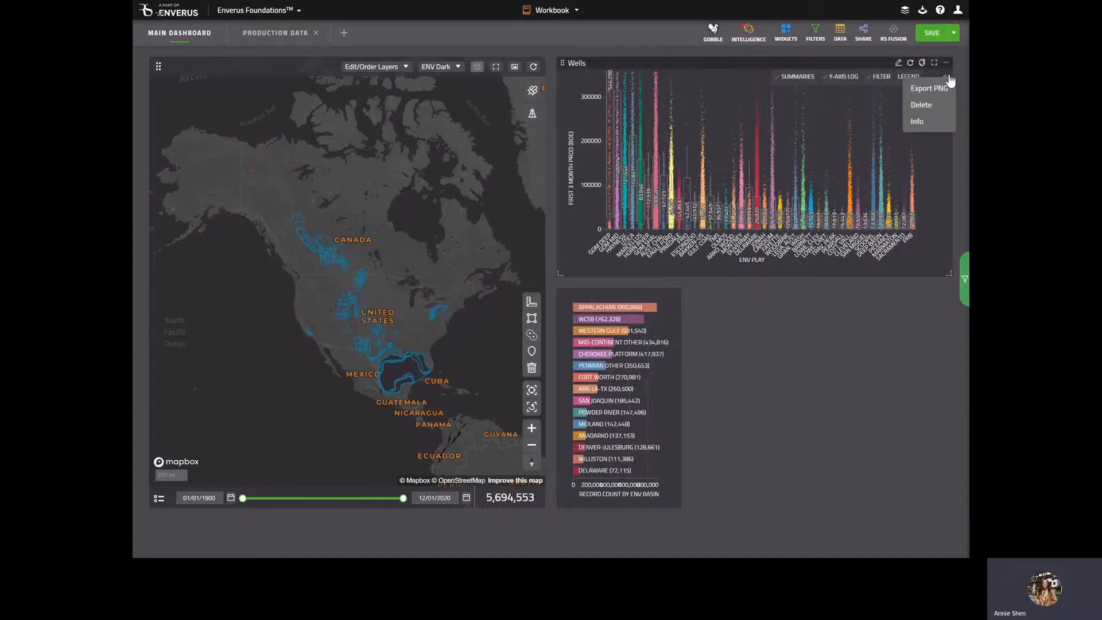
pyautogui.click(922, 105)
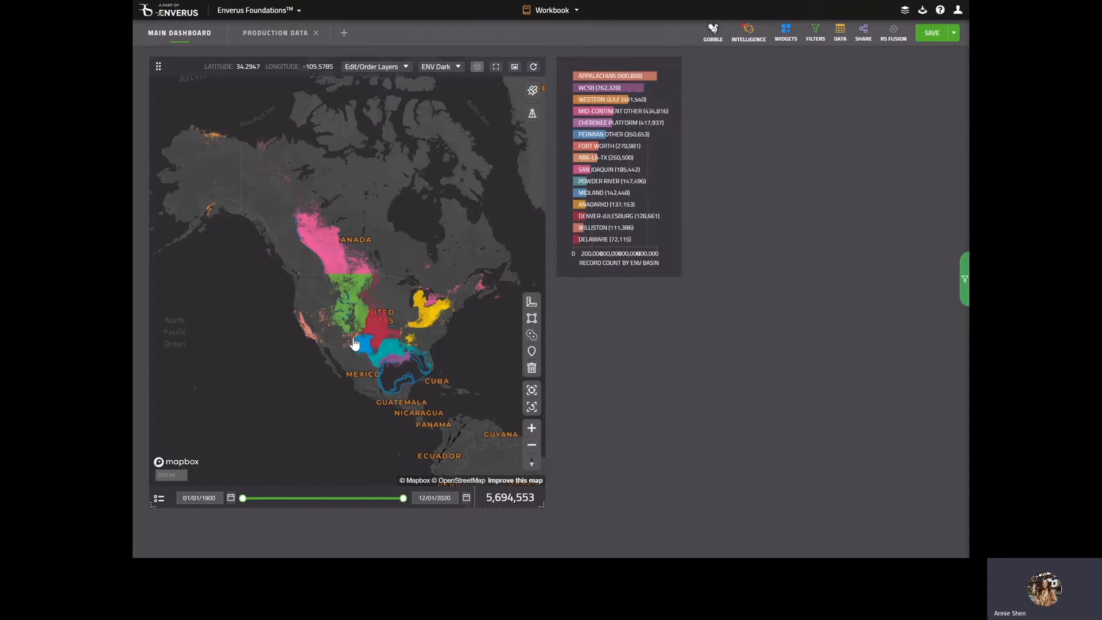
# Step: Zoom the map in on the Permian area covering the Delaware and Midland basins
pyautogui.moveTo(354, 338); pyautogui.dragTo(375, 356)
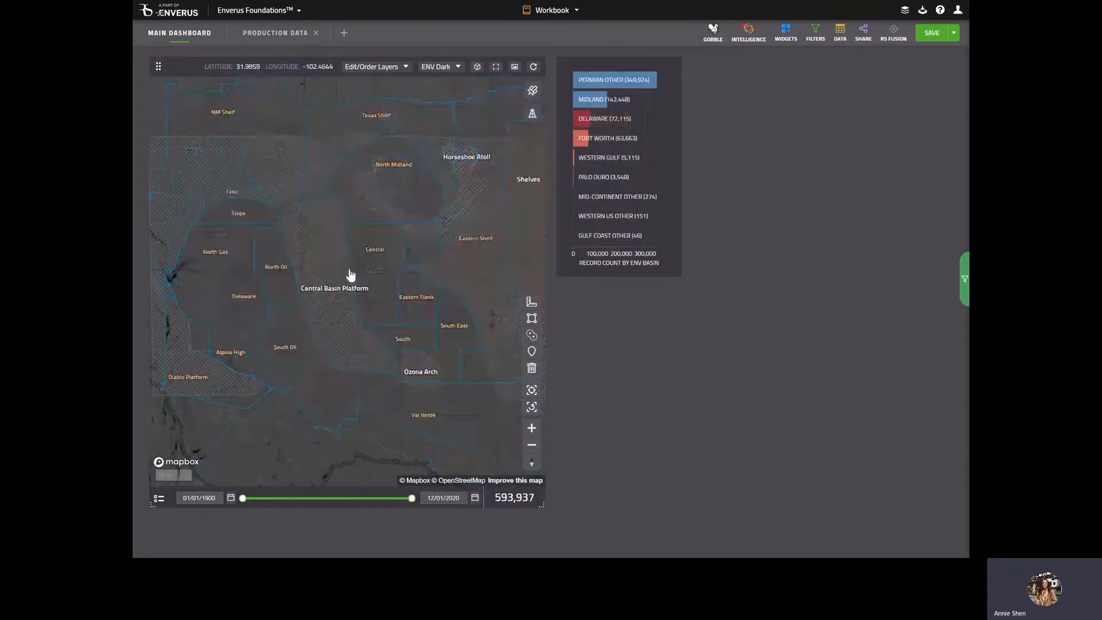
pyautogui.scroll(2, 351, 274)
pyautogui.moveTo(351, 274); pyautogui.dragTo(378, 282)
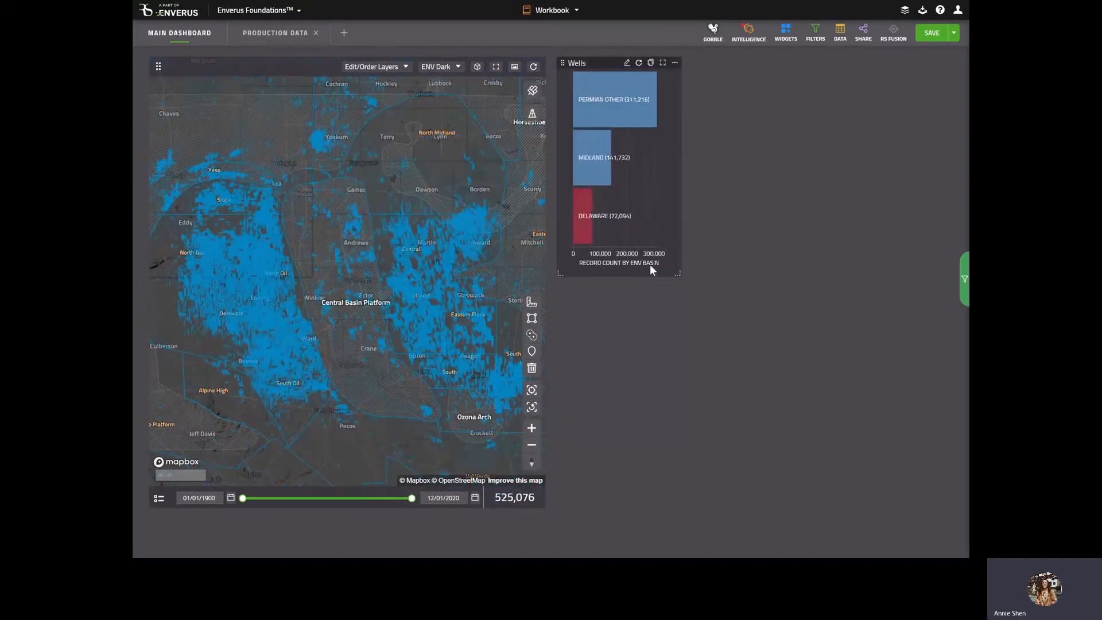
# Step: Duplicate the ENV Basin bar chart twice and arrange the three charts in a row beside the map
pyautogui.click(651, 63)
pyautogui.click(651, 63)
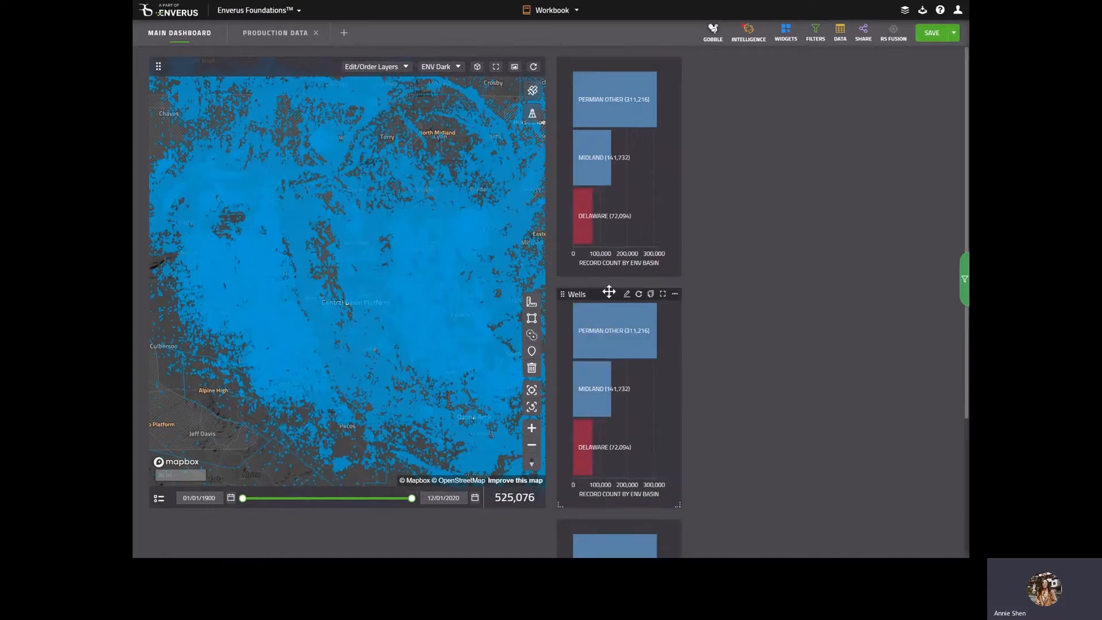
pyautogui.moveTo(609, 293); pyautogui.dragTo(734, 87)
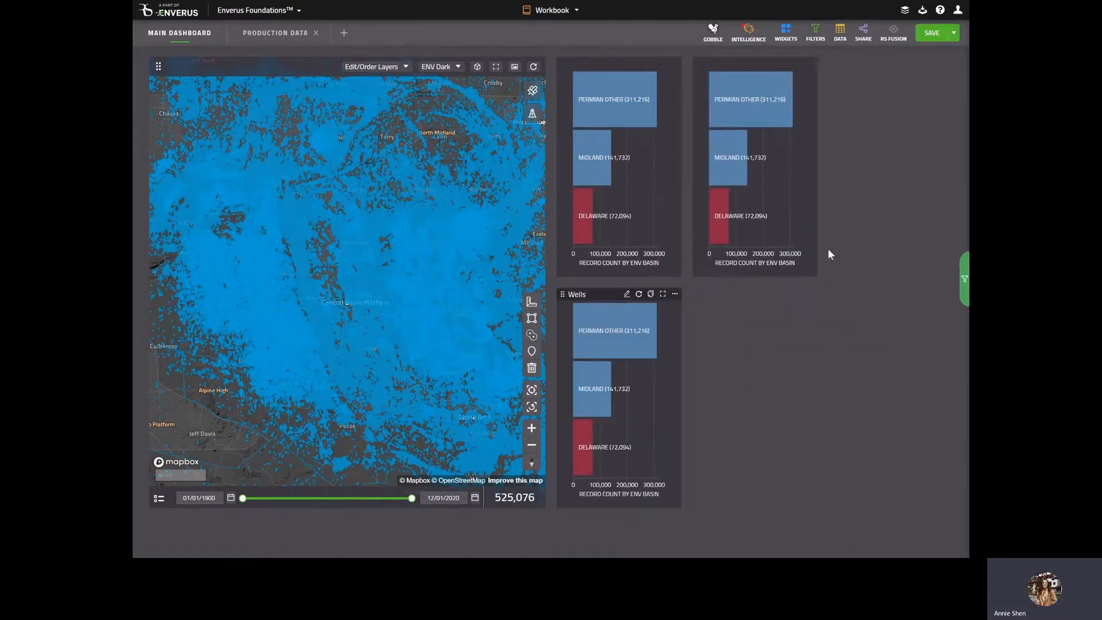
pyautogui.rightClick(893, 150)
pyautogui.click(607, 297)
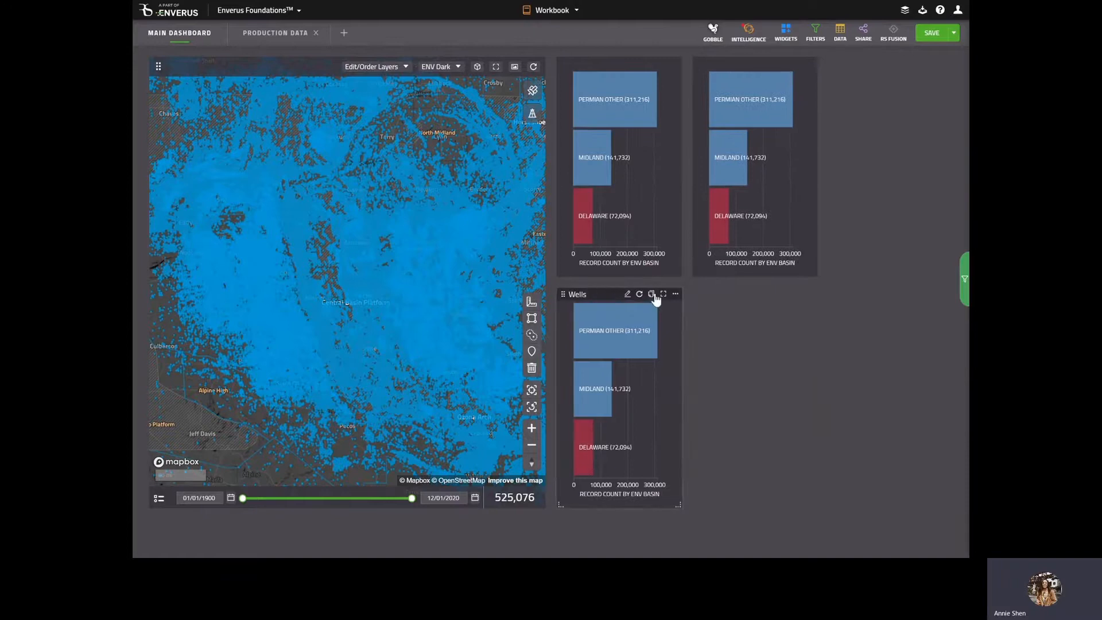
pyautogui.moveTo(607, 298); pyautogui.dragTo(887, 194)
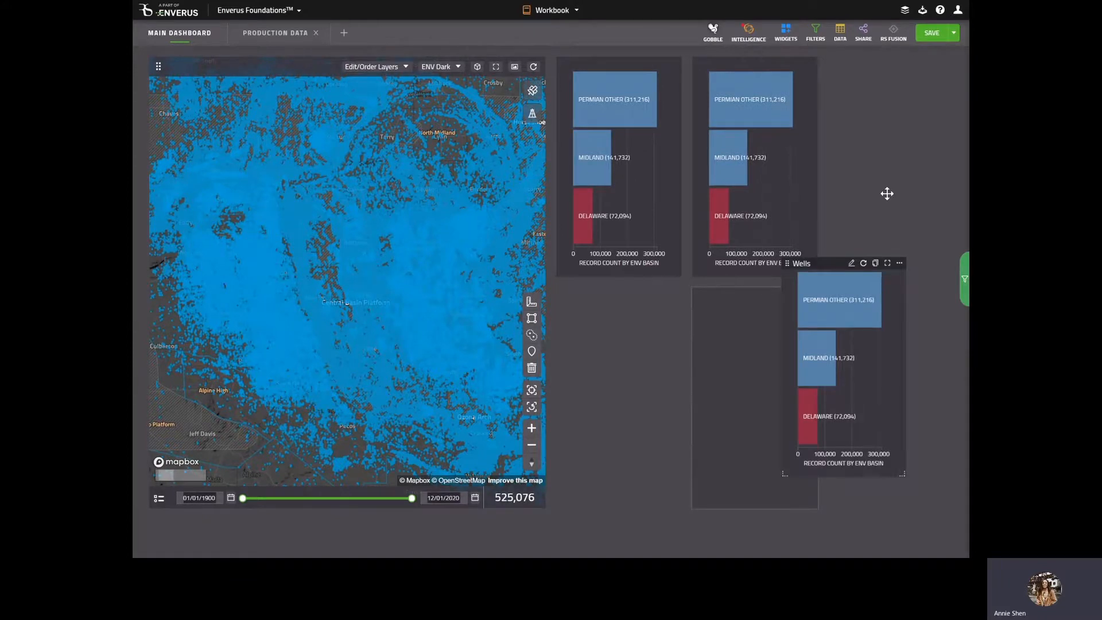
# Step: Change the first bar chart's primary category to ENV Operator and save the chart
pyautogui.click(899, 63)
pyautogui.click(277, 114)
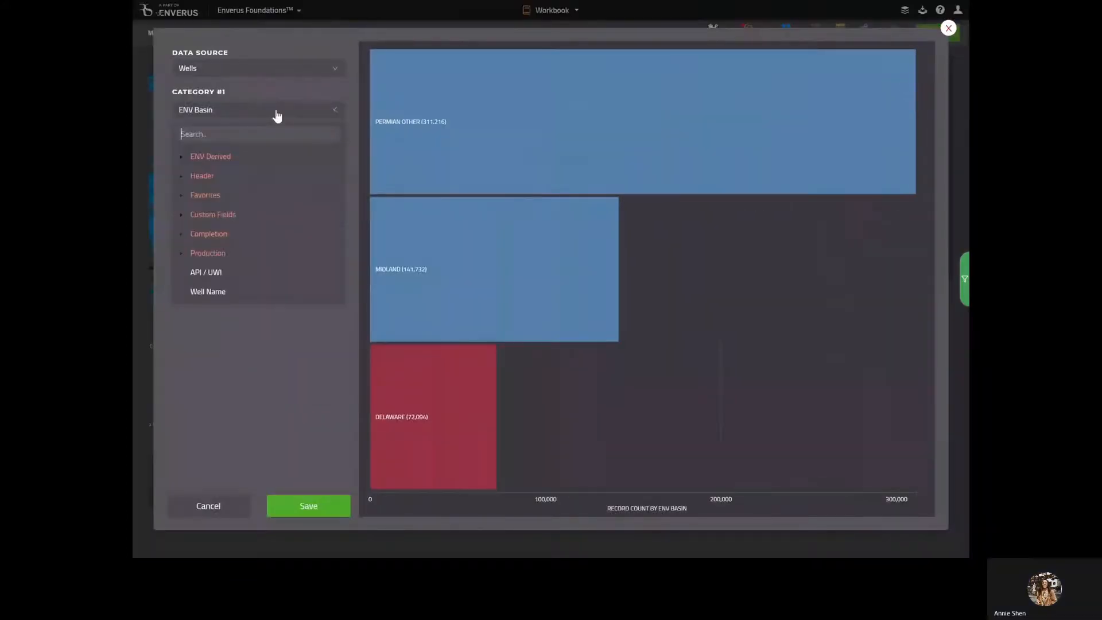
pyautogui.write('operato')
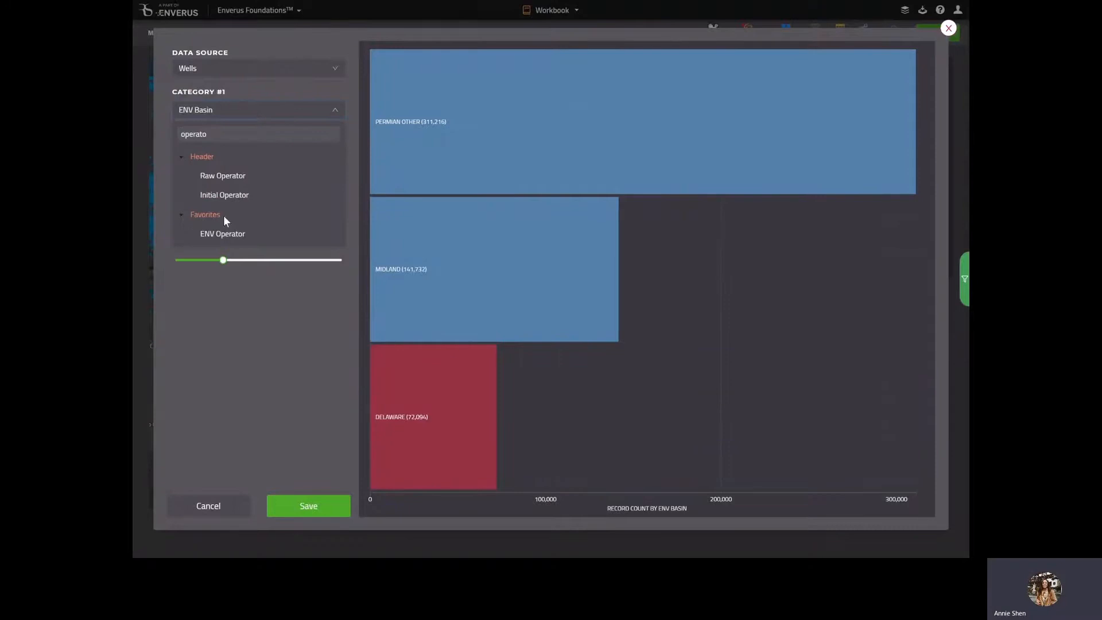
pyautogui.click(224, 235)
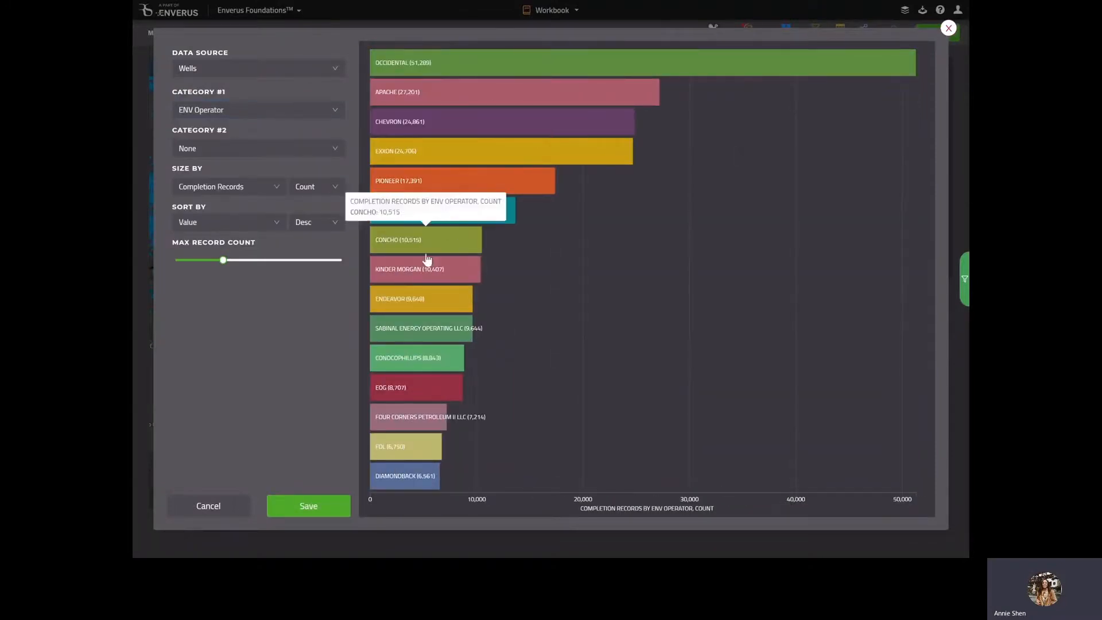
pyautogui.click(315, 516)
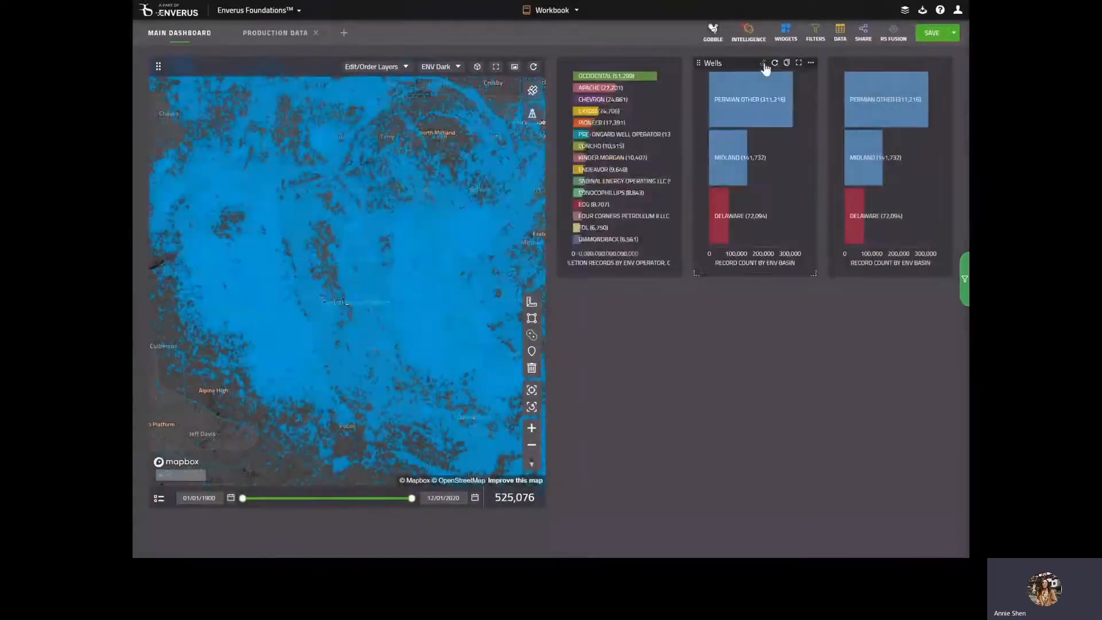
# Step: Change the middle bar chart's primary category to ENV Interval and save the chart
pyautogui.click(766, 65)
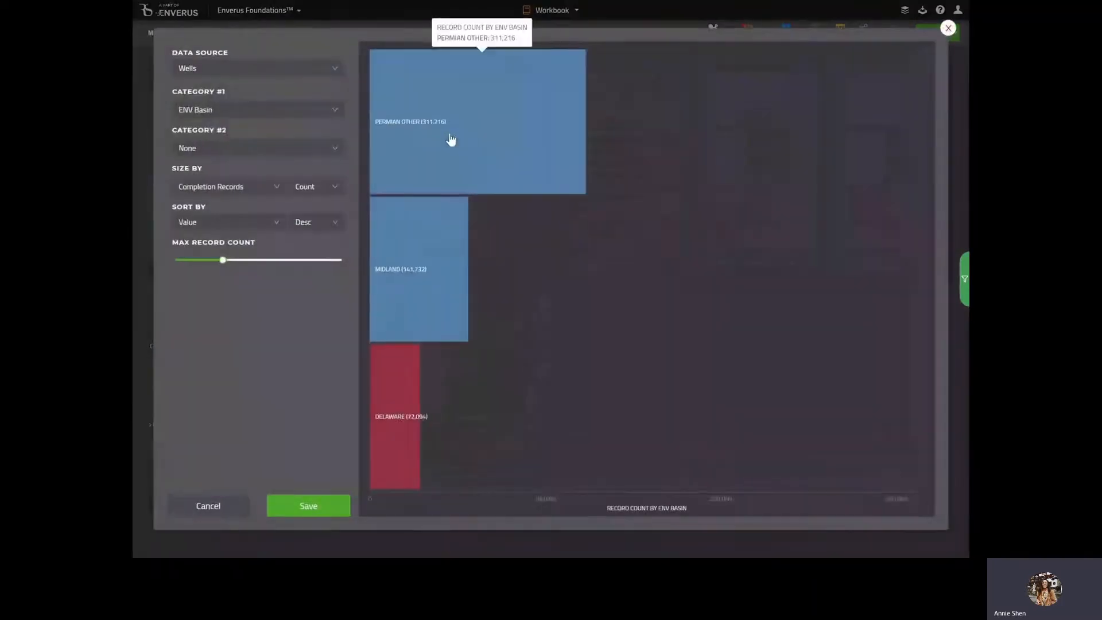
pyautogui.click(295, 112)
pyautogui.write('interval')
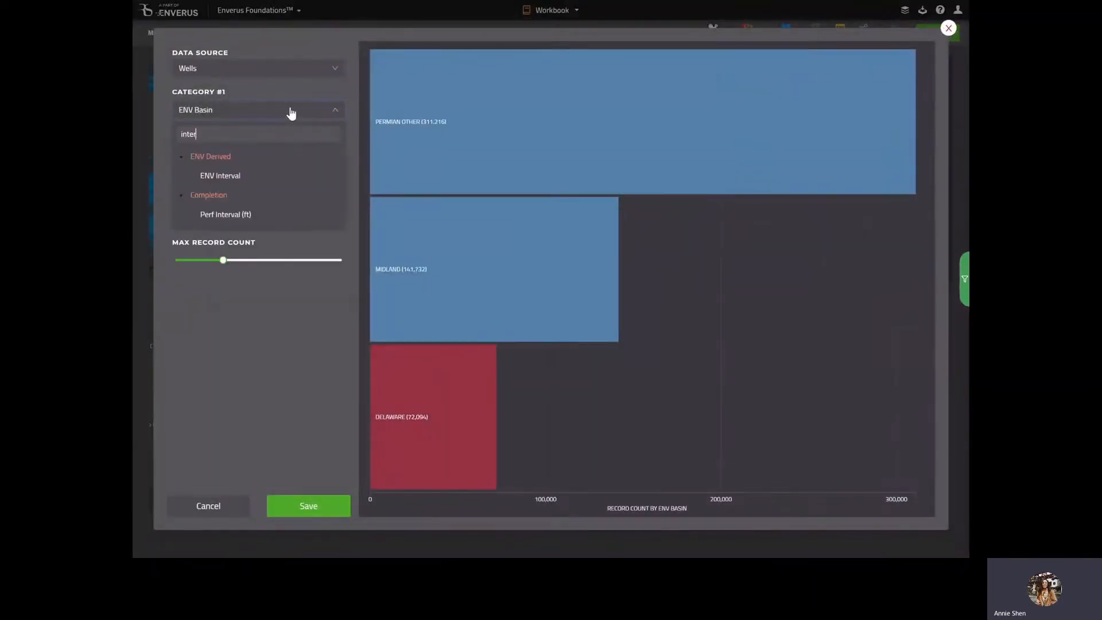
pyautogui.click(257, 178)
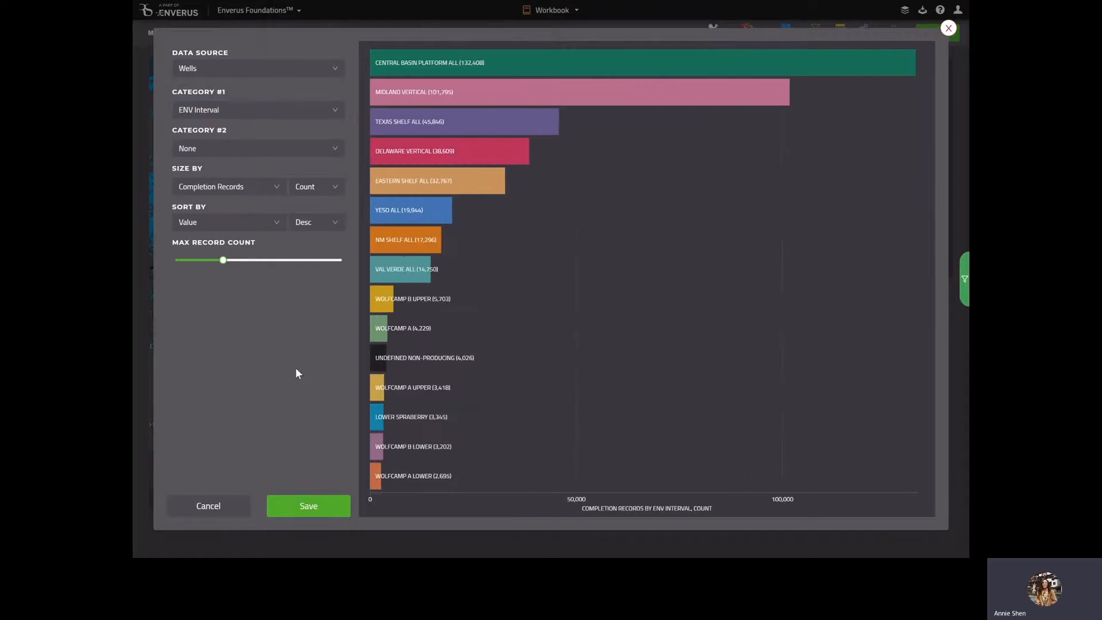
pyautogui.click(319, 513)
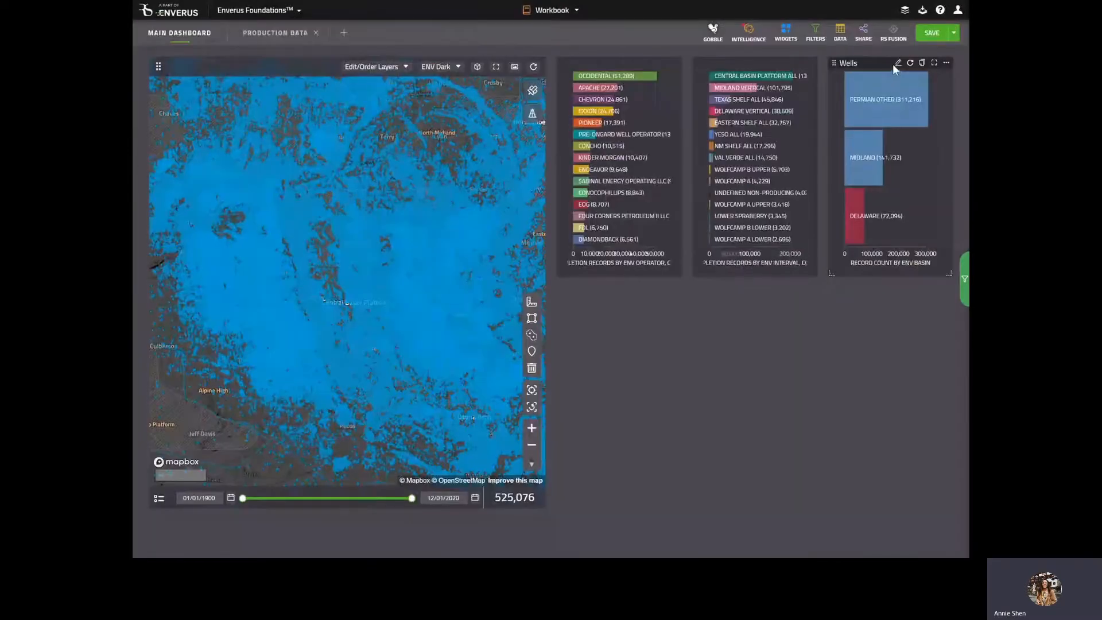
# Step: Change the third bar chart's primary category to ENV Well Status and save the chart
pyautogui.click(899, 63)
pyautogui.click(225, 110)
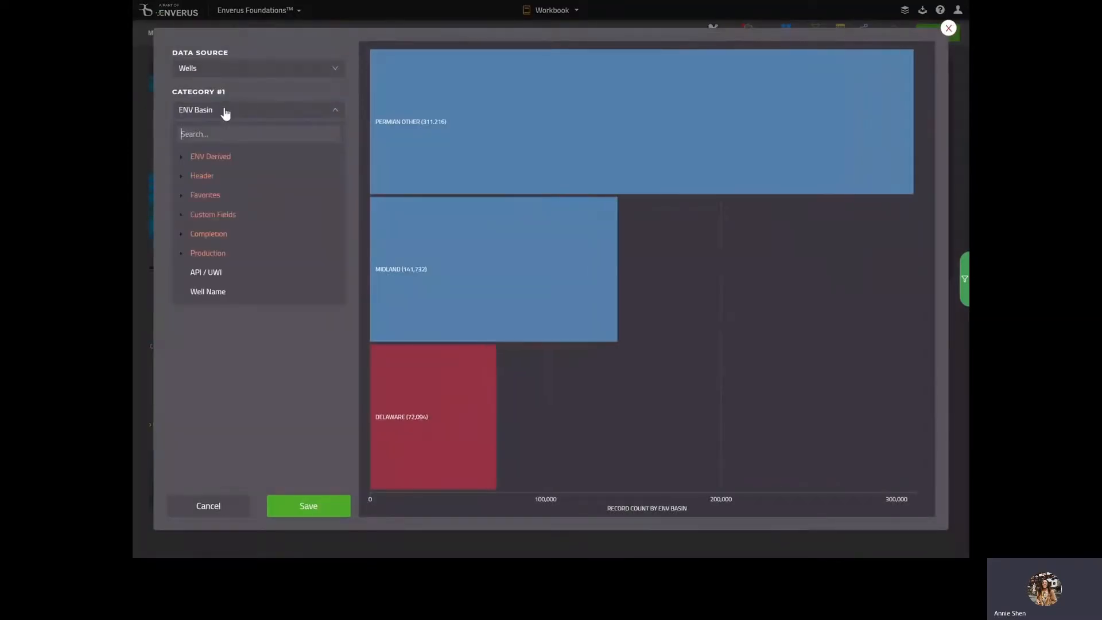
pyautogui.write('well stat')
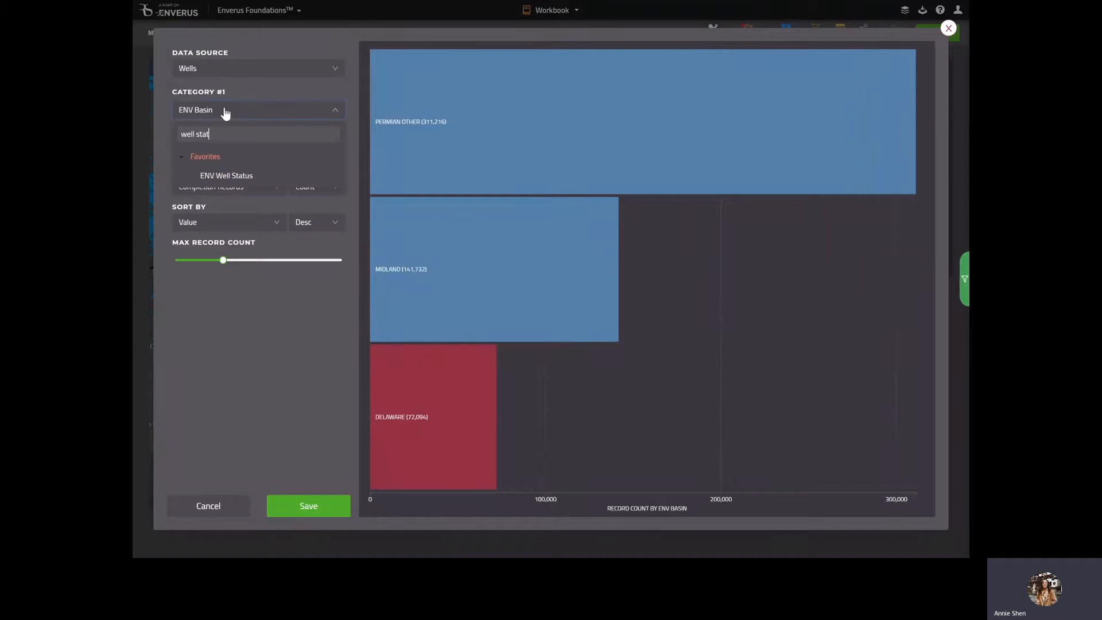
pyautogui.click(242, 178)
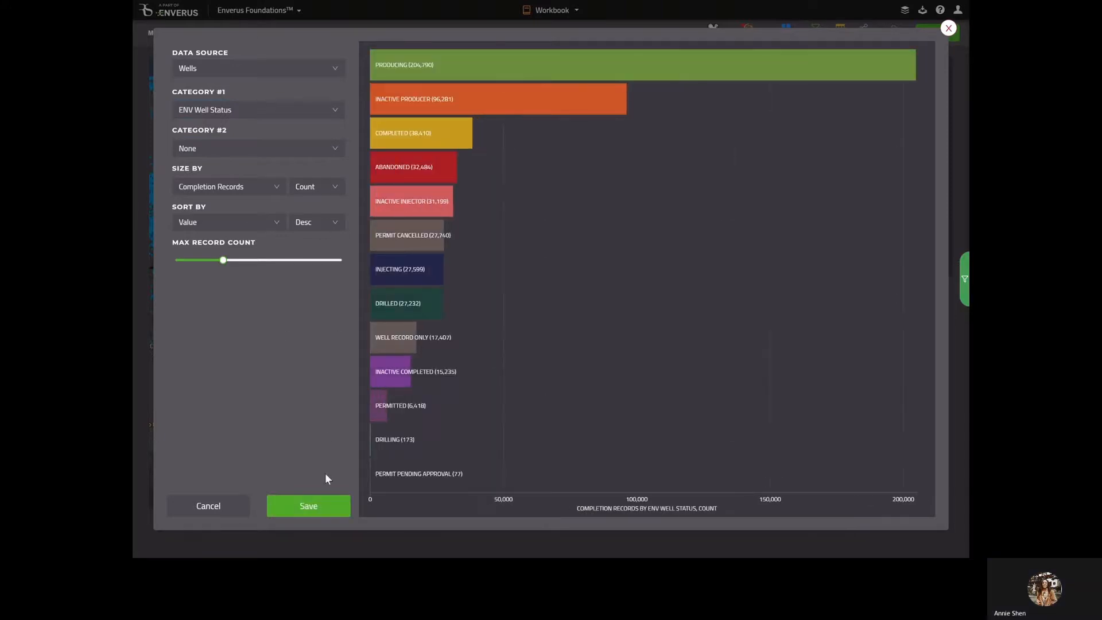
pyautogui.click(310, 506)
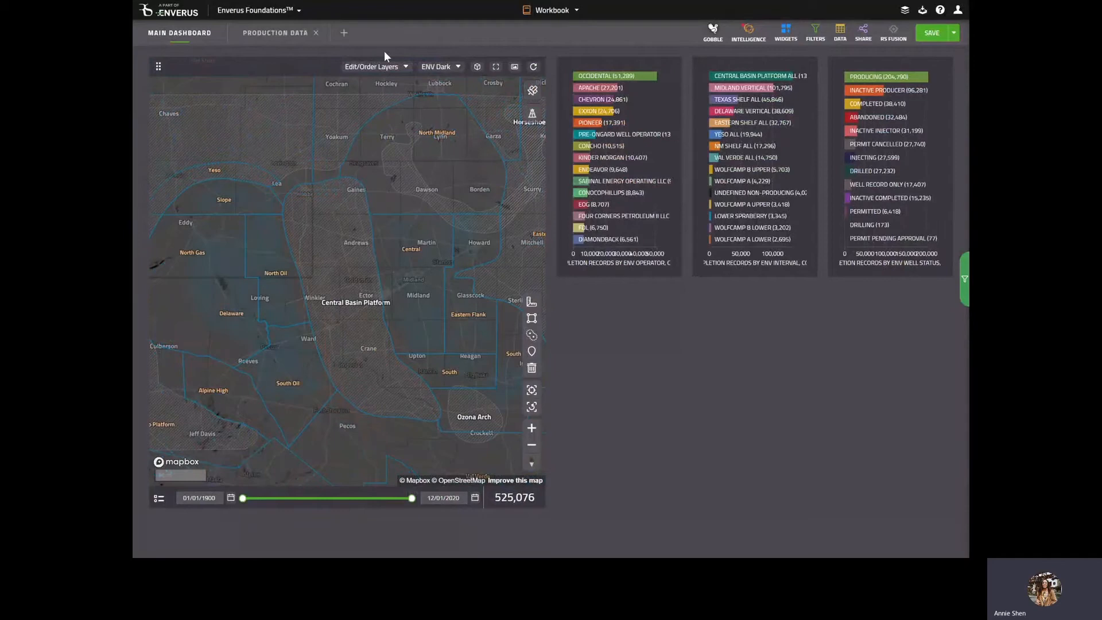
# Step: Show the map legend at a reduced height and hide the Wells and Laterals layers
pyautogui.click(376, 67)
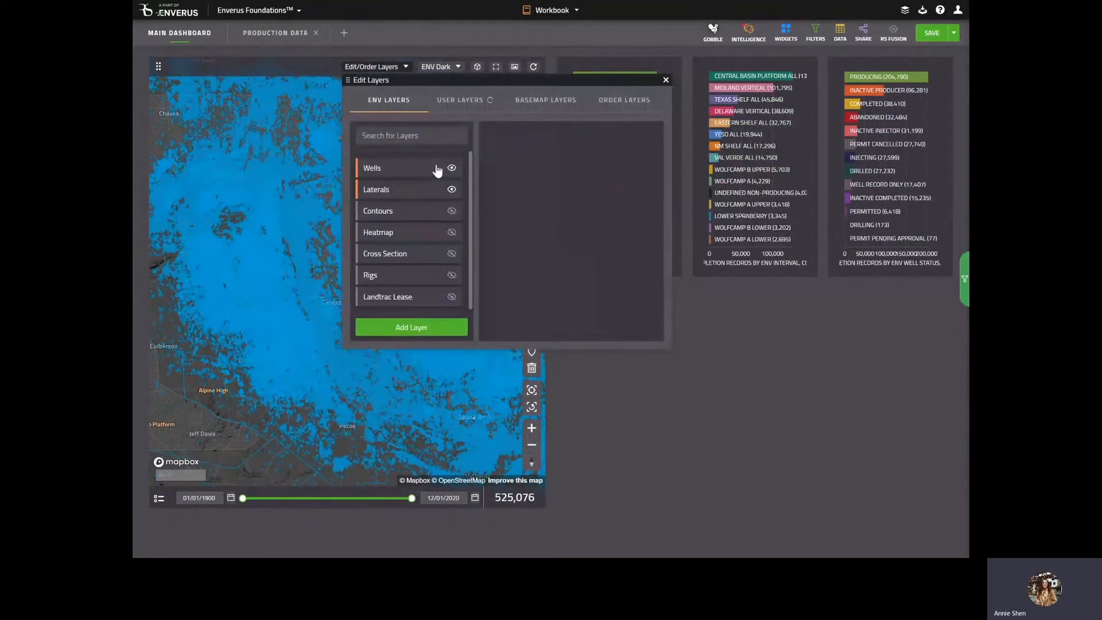
pyautogui.moveTo(508, 78); pyautogui.dragTo(692, 62)
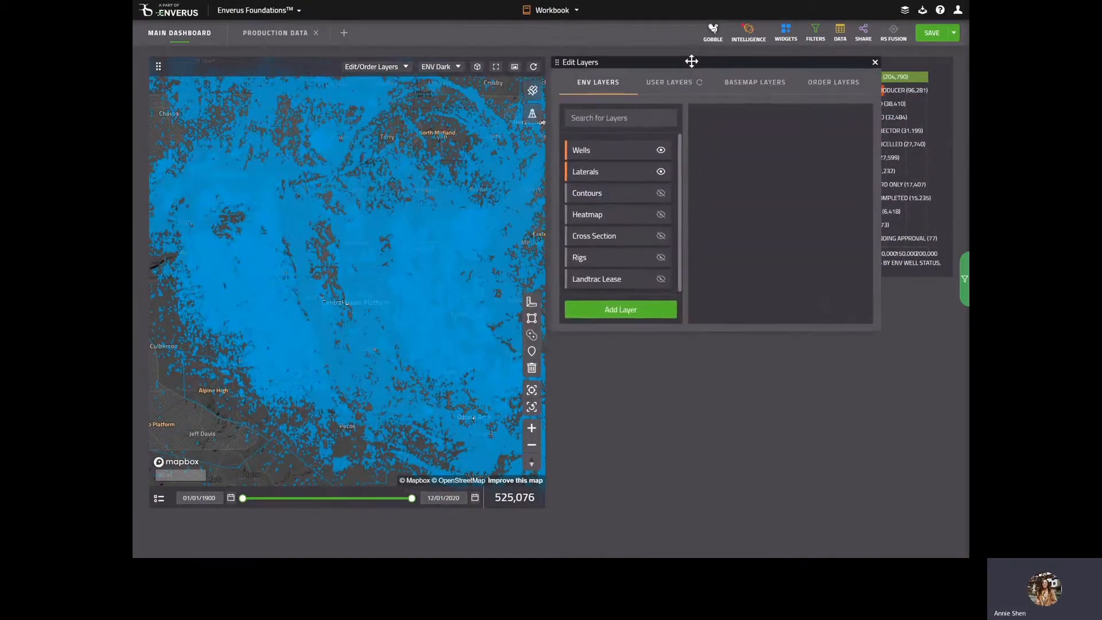
pyautogui.click(159, 498)
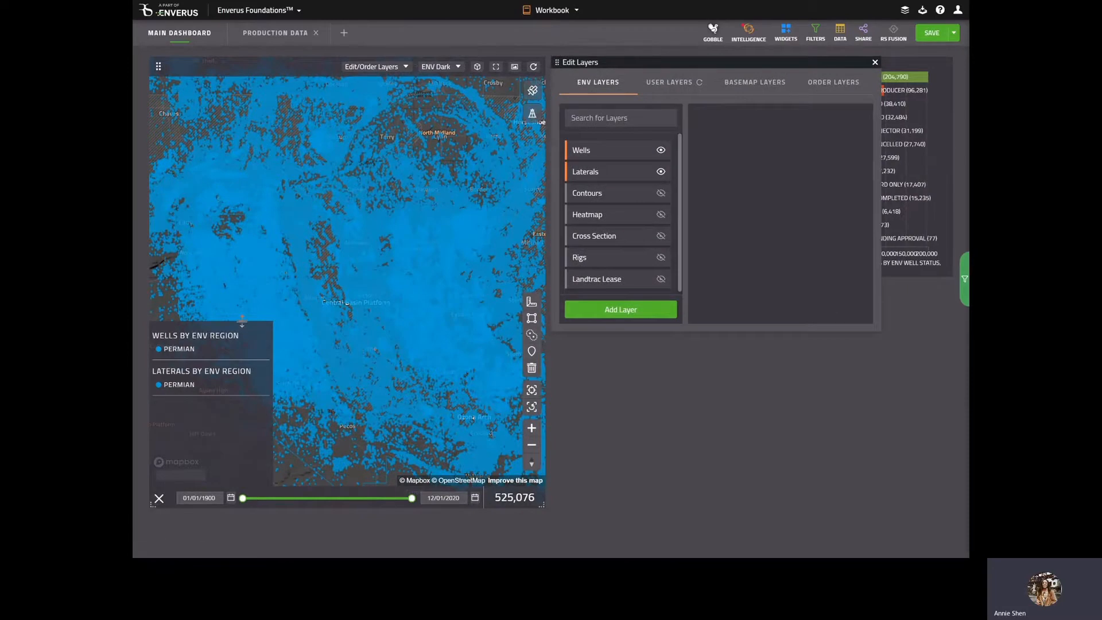
pyautogui.moveTo(243, 322); pyautogui.dragTo(243, 368)
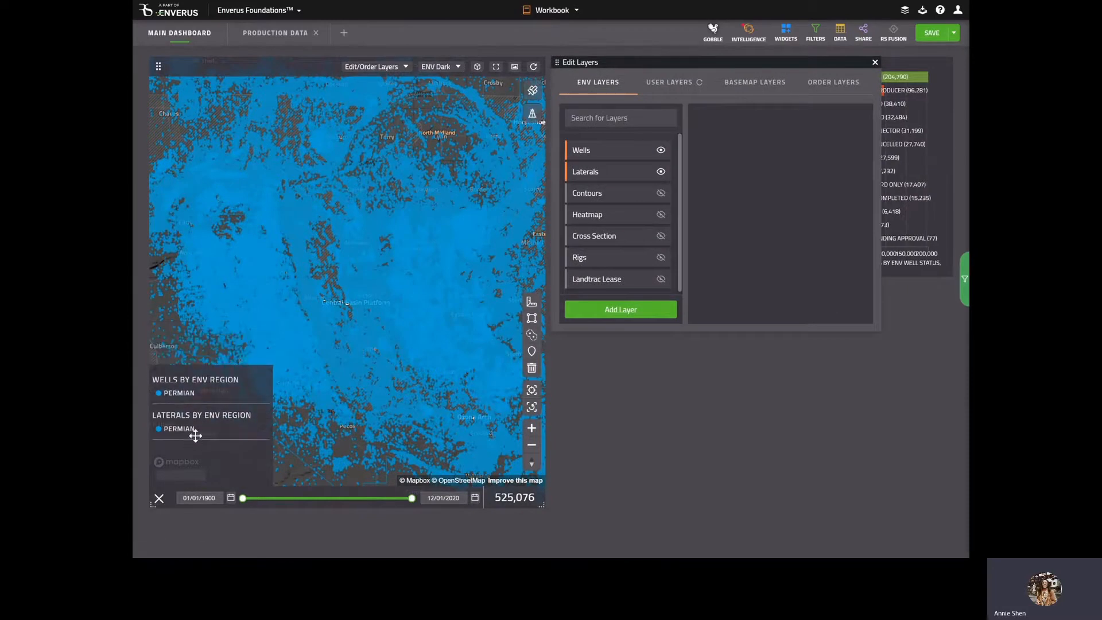
pyautogui.click(662, 150)
pyautogui.click(661, 172)
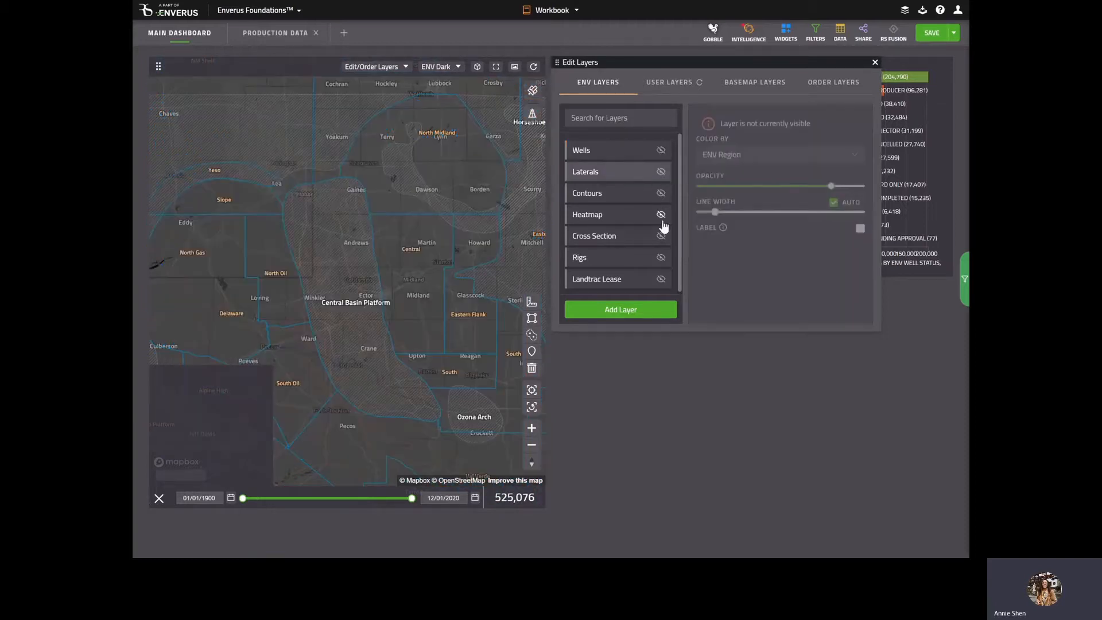
# Step: Show the Landtrac Lease layer on the map, colored by Expiration of Primary Term and grouped by quarter
pyautogui.click(661, 280)
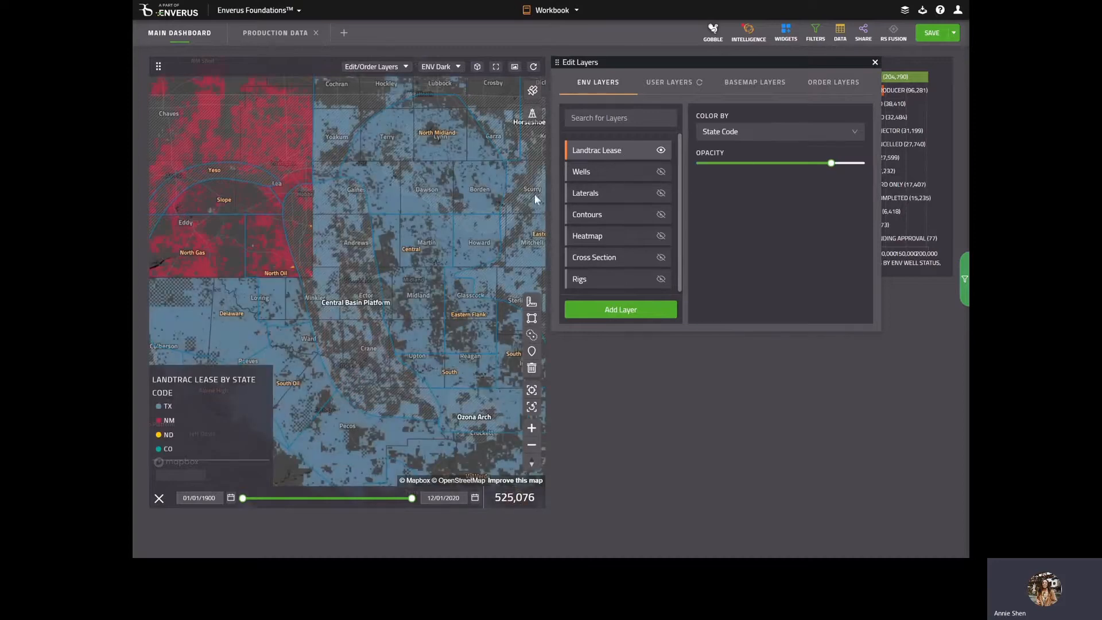
pyautogui.click(732, 133)
pyautogui.write('expira')
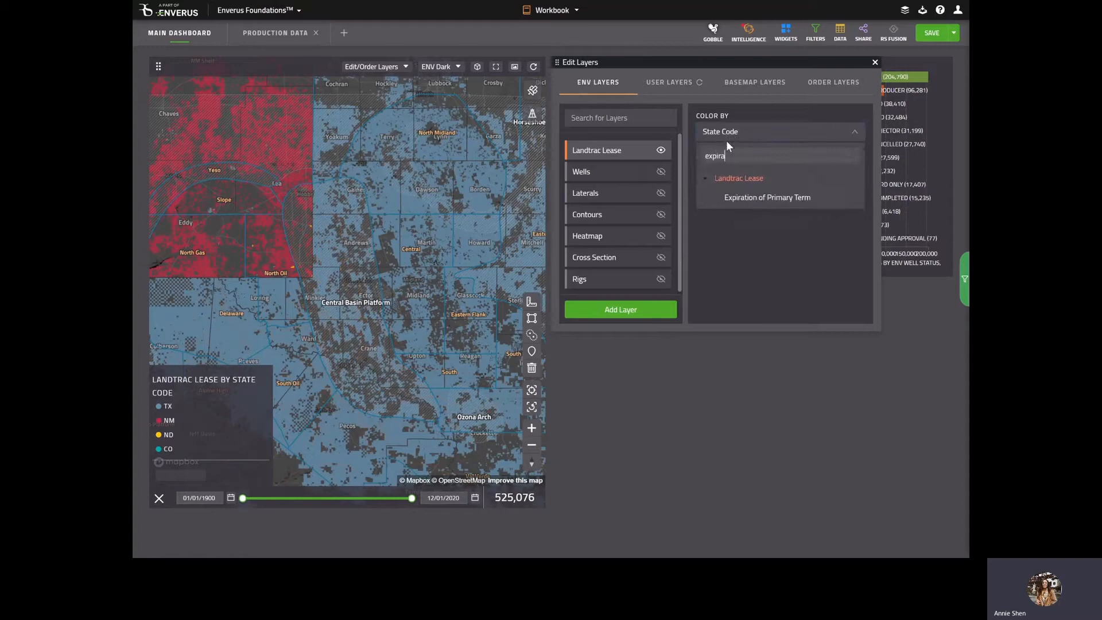
pyautogui.click(787, 197)
pyautogui.click(830, 171)
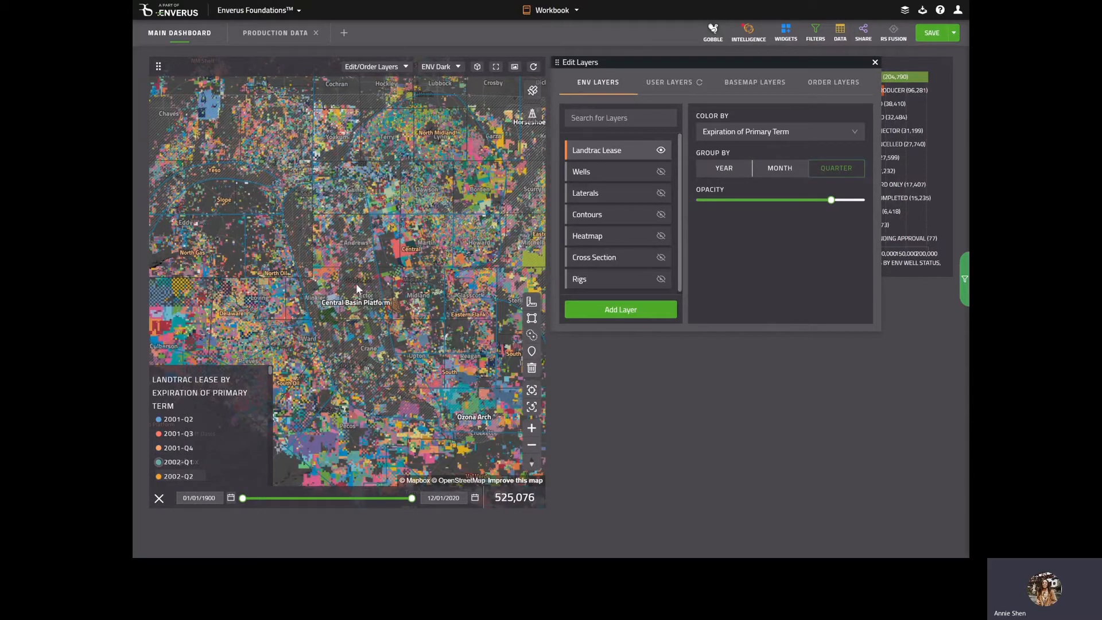
pyautogui.click(875, 63)
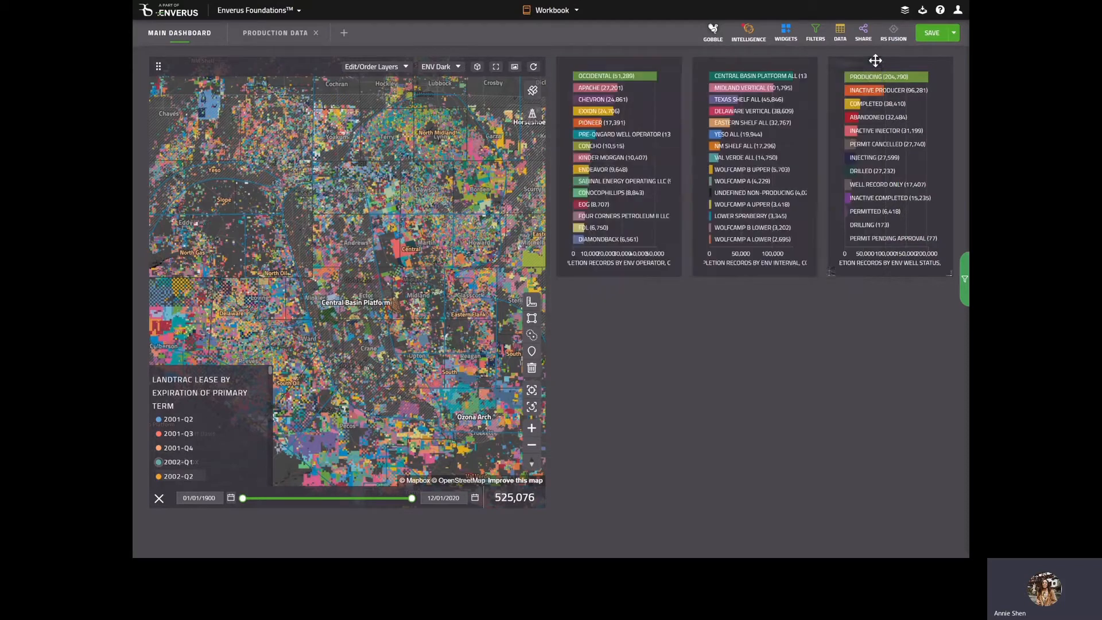
# Step: Filter the Landtrac Lease data by Expiration of Primary Term using the Next Year quick filter
pyautogui.click(965, 305)
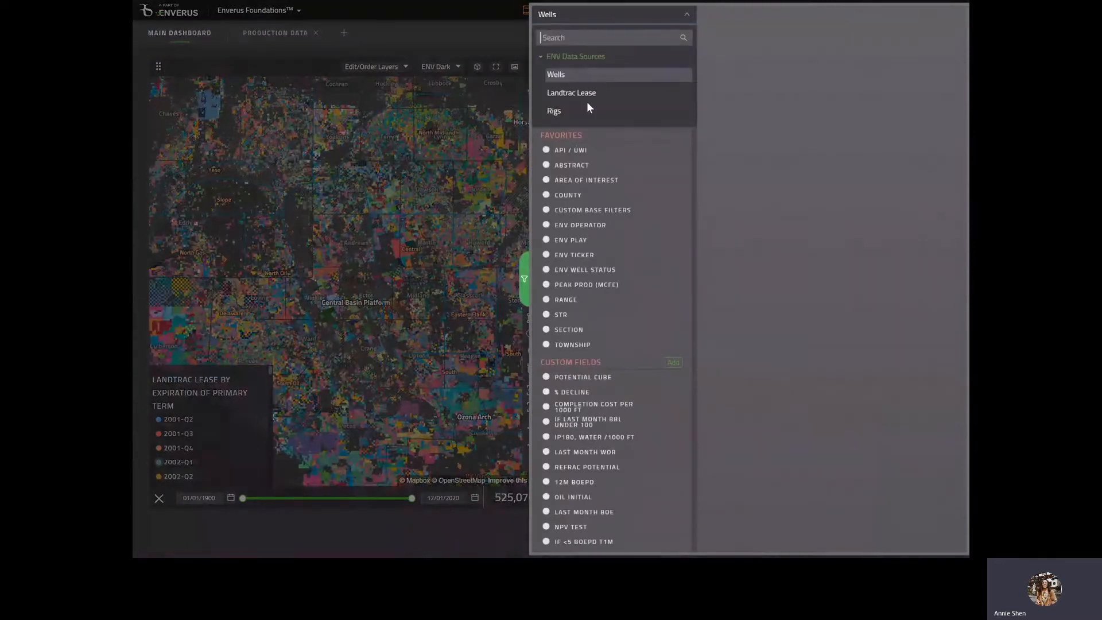
pyautogui.click(591, 102)
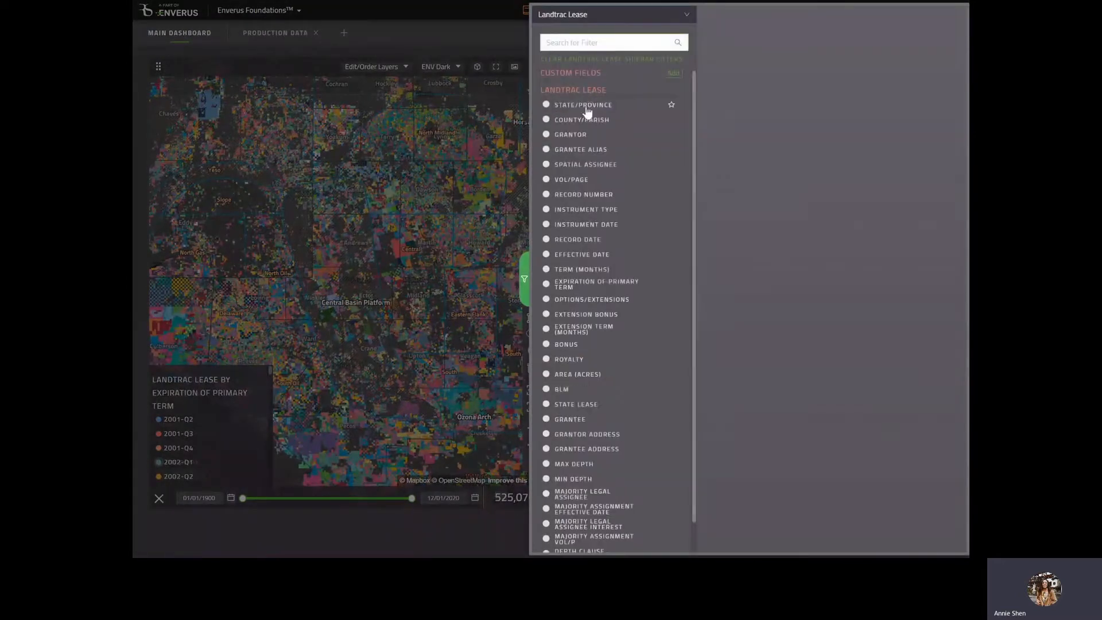
pyautogui.click(610, 290)
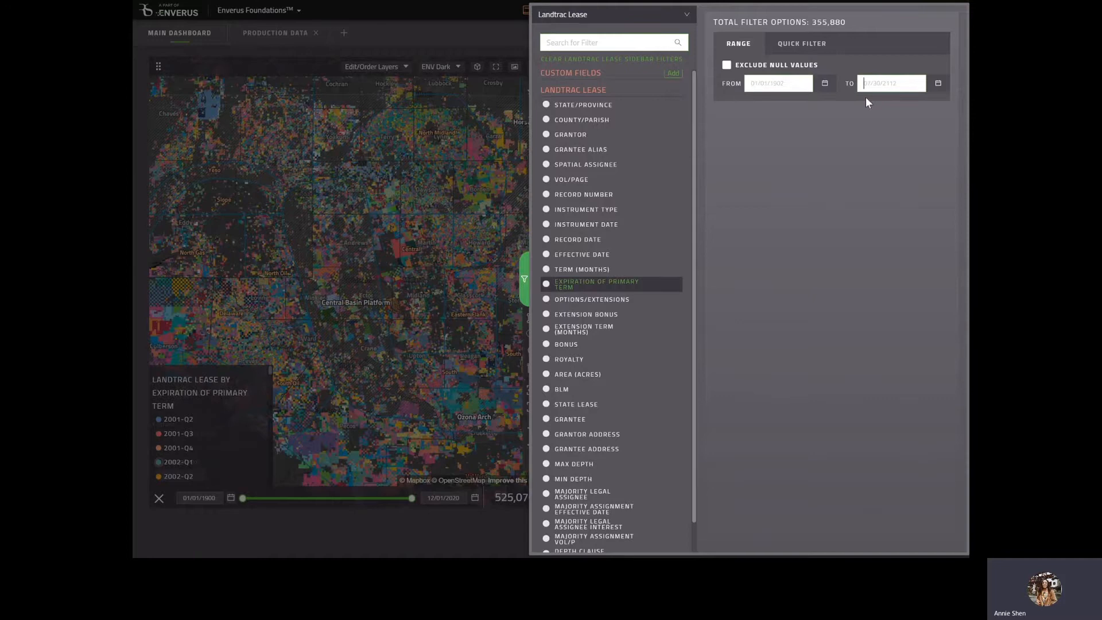
pyautogui.click(816, 51)
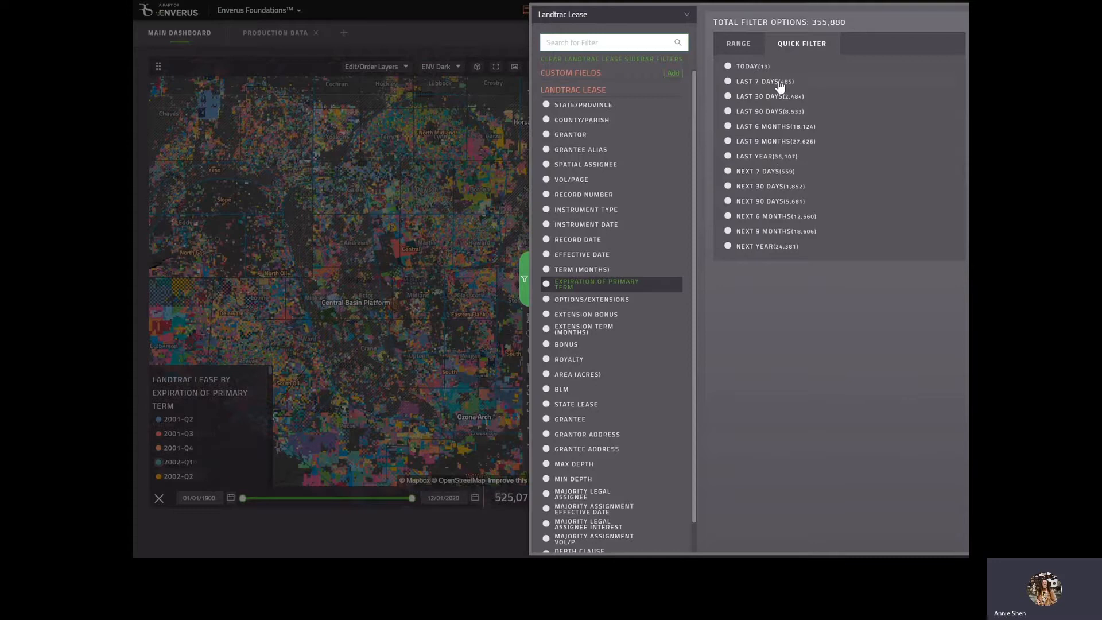
pyautogui.click(756, 247)
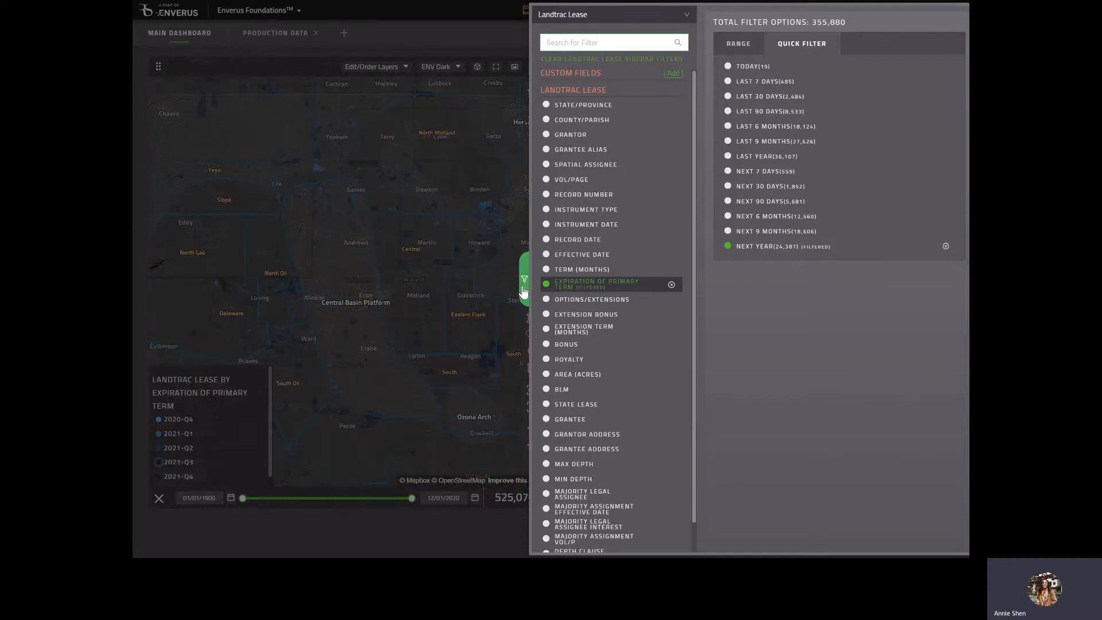
# Step: Close the lease filter options and open the record details of a Landtrac lease in the parcel cluster southeast of North Oil
pyautogui.click(523, 288)
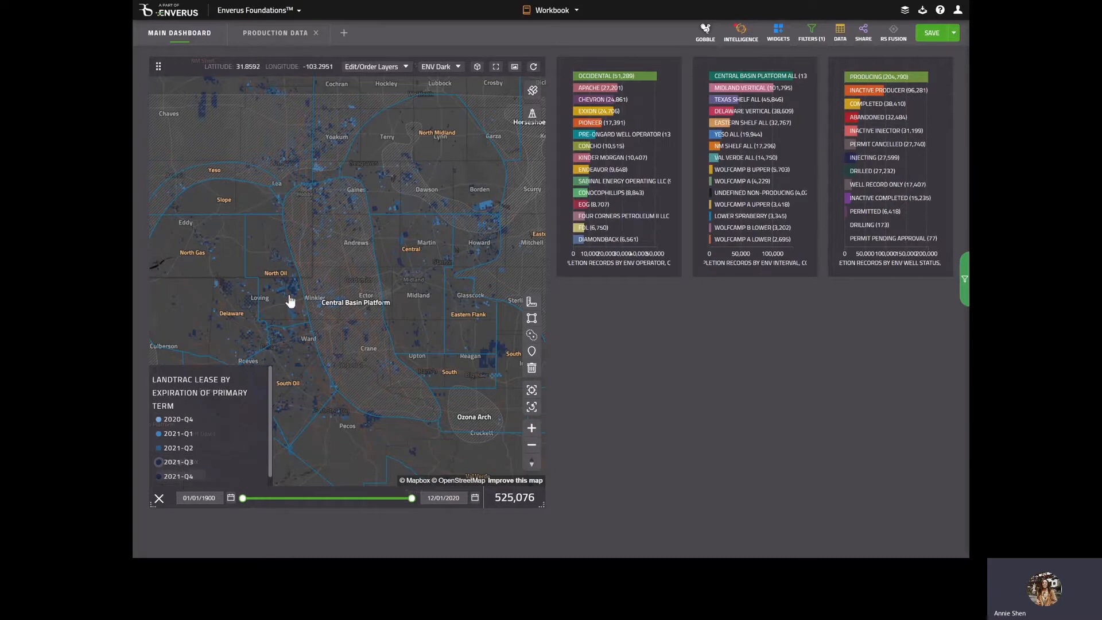
pyautogui.moveTo(260, 255); pyautogui.dragTo(321, 314)
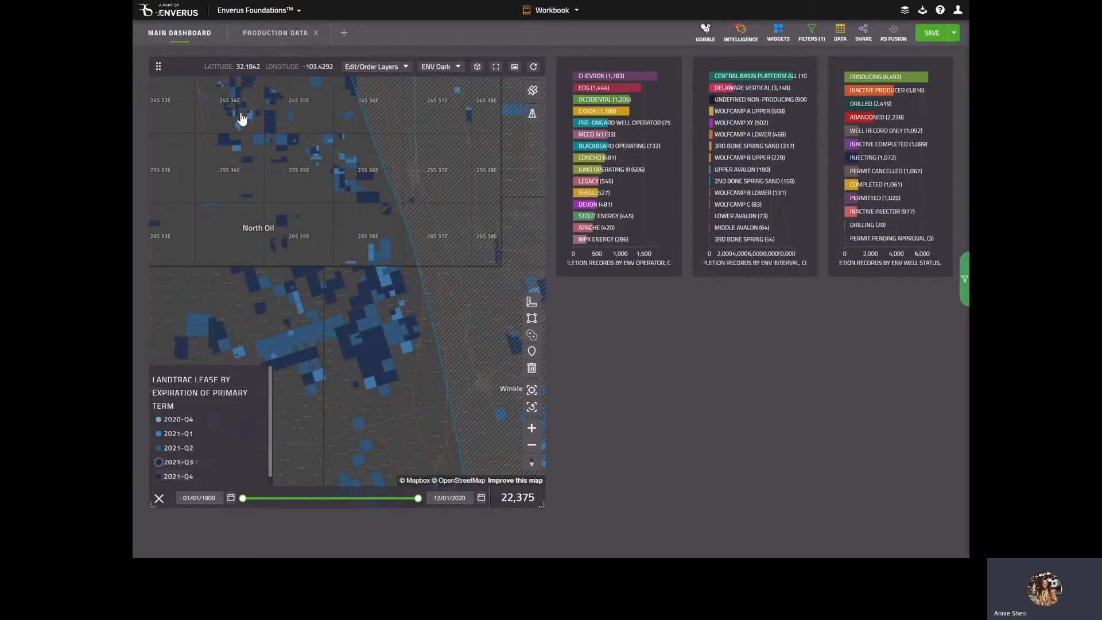
pyautogui.click(401, 321)
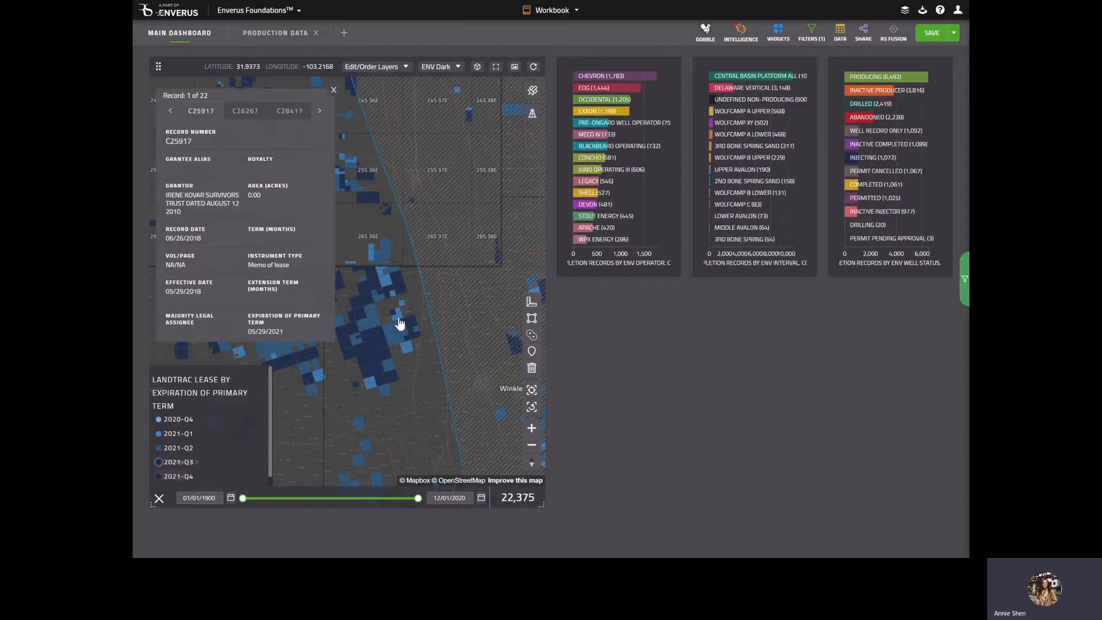
pyautogui.click(400, 322)
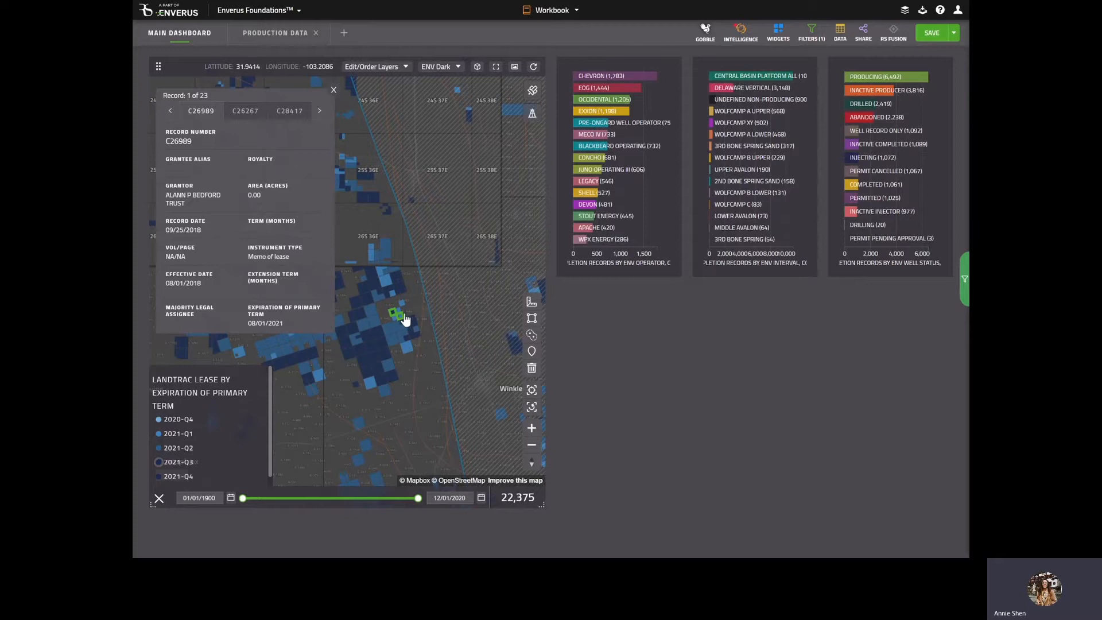
# Step: Review the second, third and fifth records of the selected Landtrac leases, including their primary term expiration, and close the record details
pyautogui.click(242, 115)
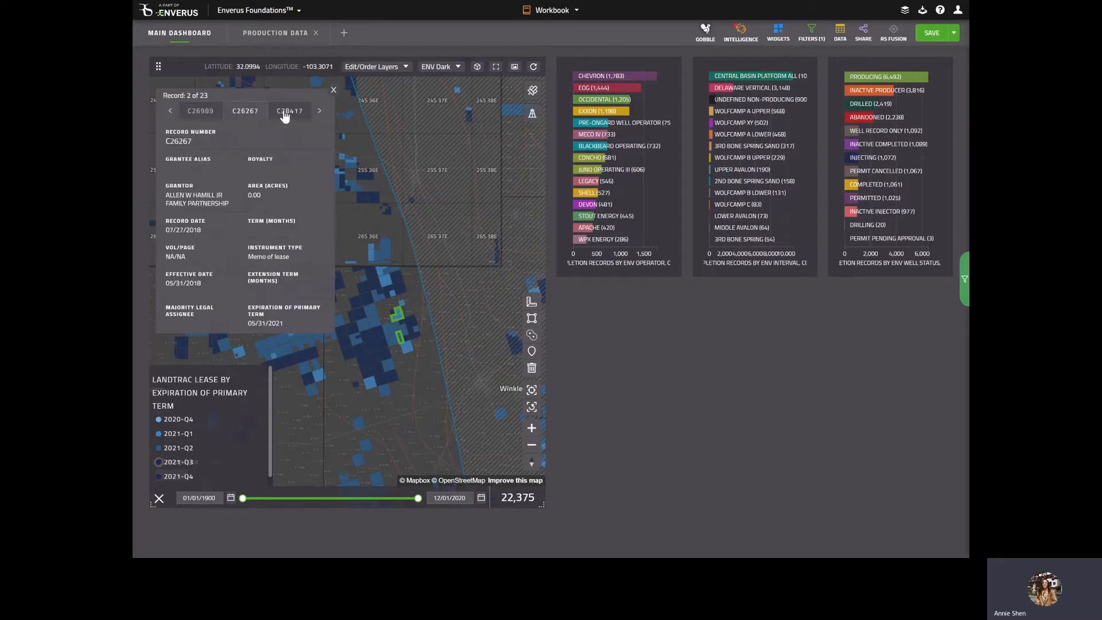
pyautogui.click(285, 114)
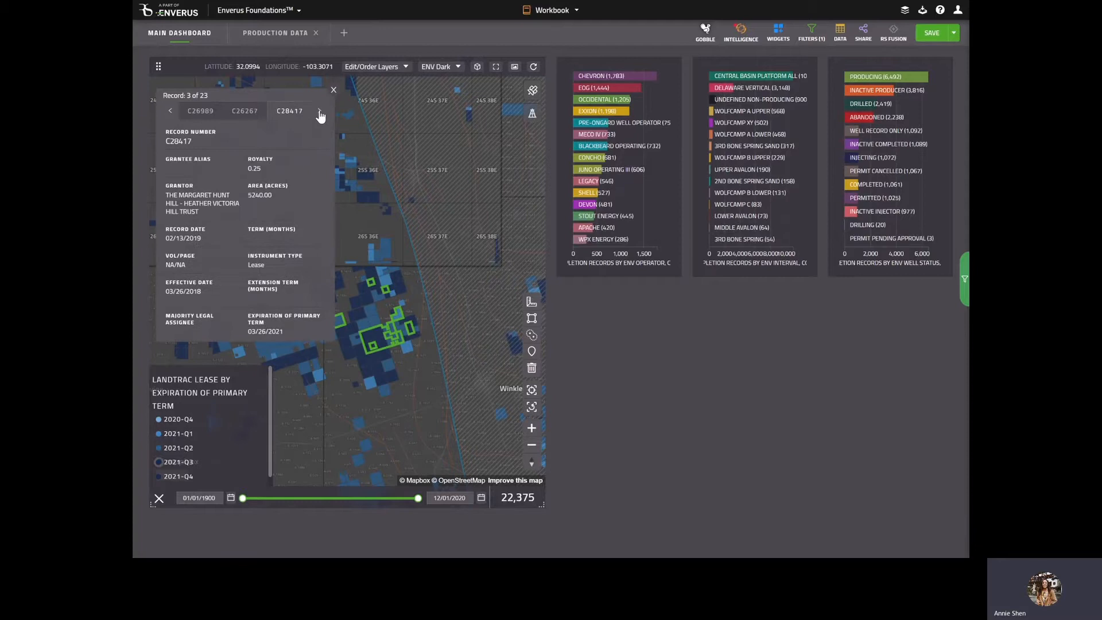
pyautogui.click(320, 116)
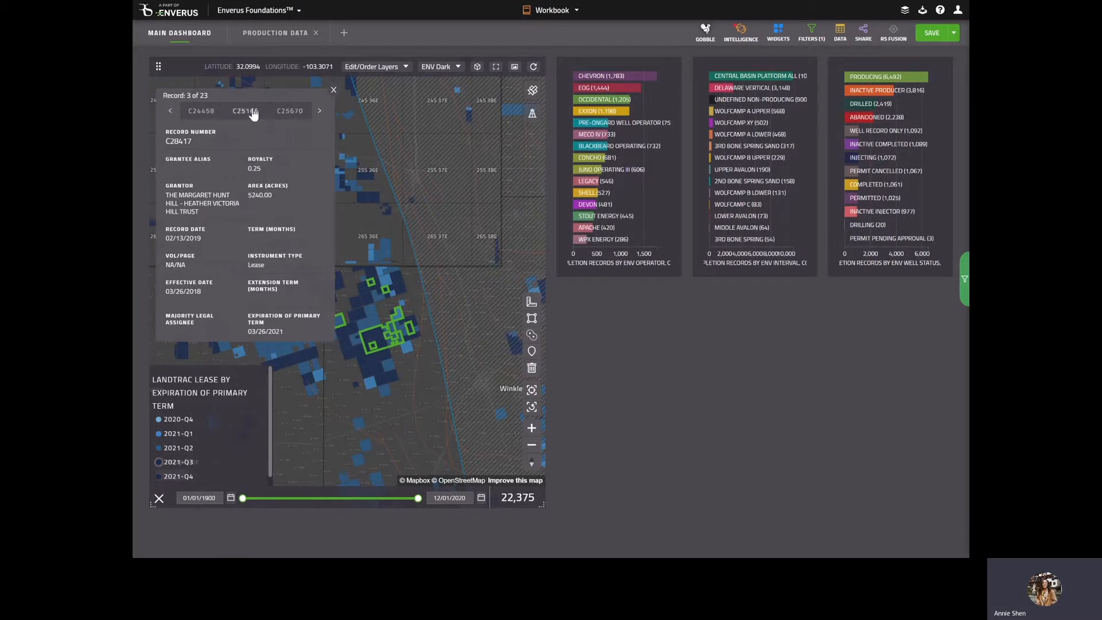
pyautogui.click(253, 114)
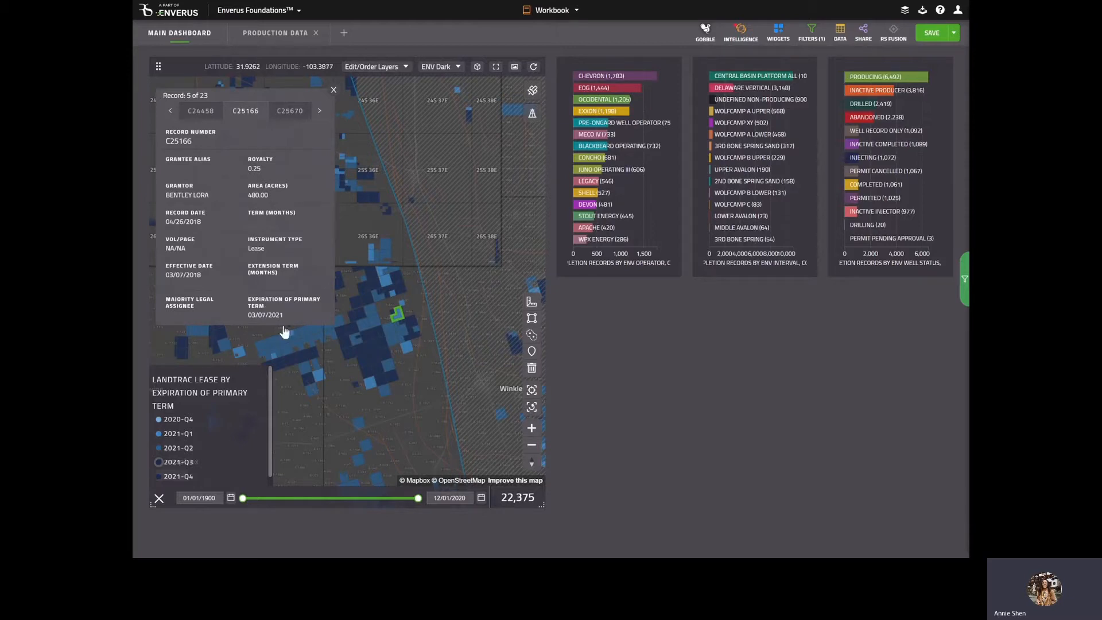
pyautogui.click(332, 90)
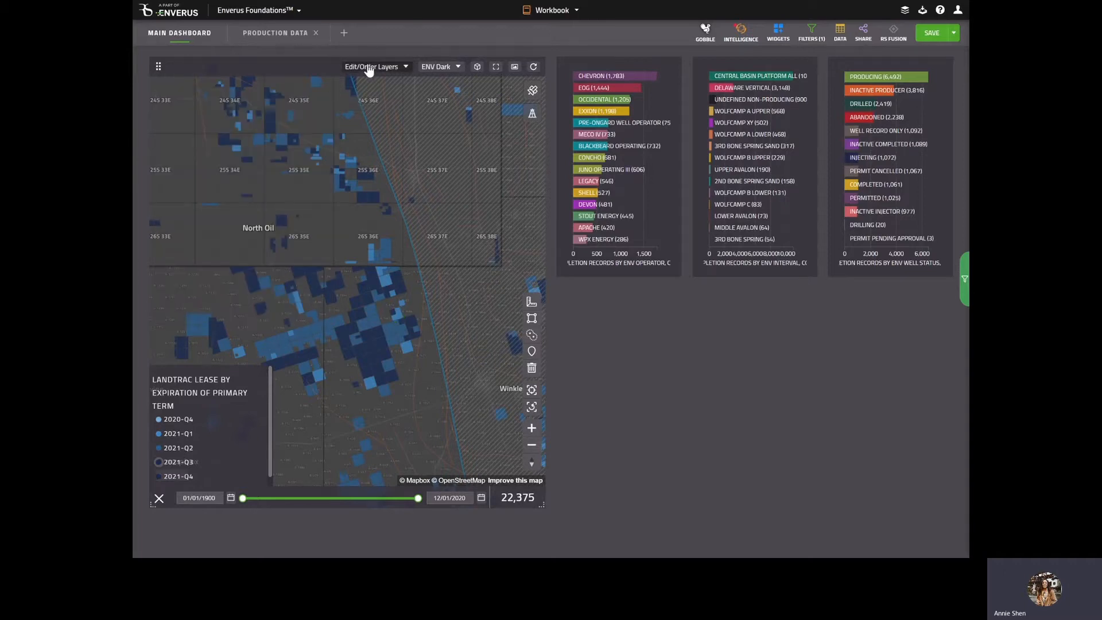
# Step: Show the Wells and Laterals layers on the map together with the Landtrac Lease layer
pyautogui.click(372, 67)
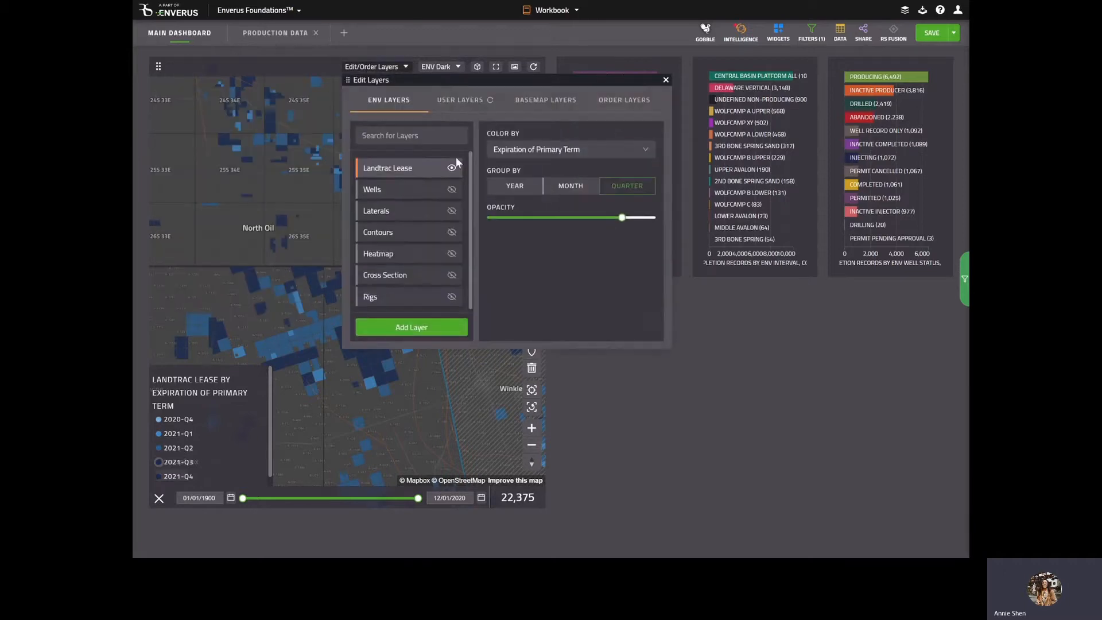
pyautogui.click(452, 189)
pyautogui.click(452, 211)
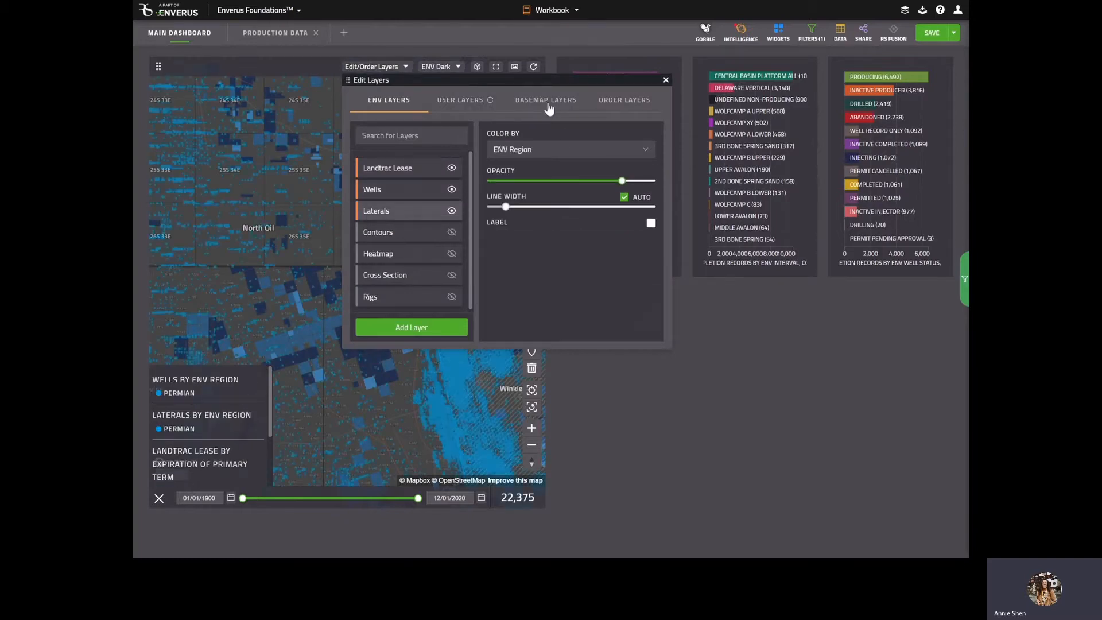
# Step: Move the layer editor off the map and color the Laterals layer by ENV Well Status
pyautogui.moveTo(547, 79); pyautogui.dragTo(755, 60)
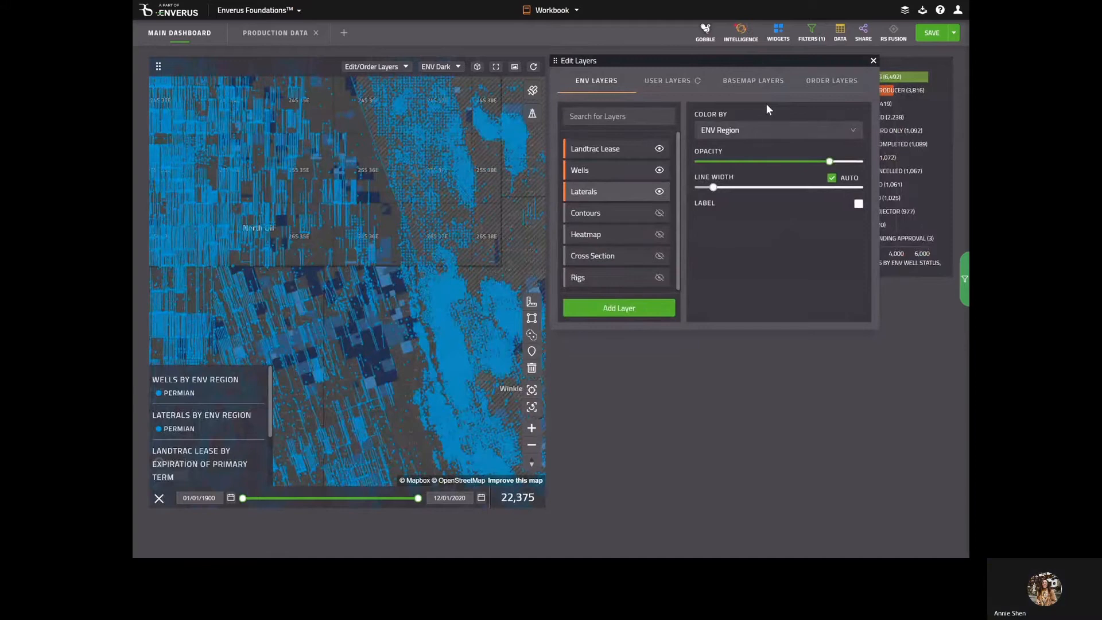
pyautogui.click(752, 131)
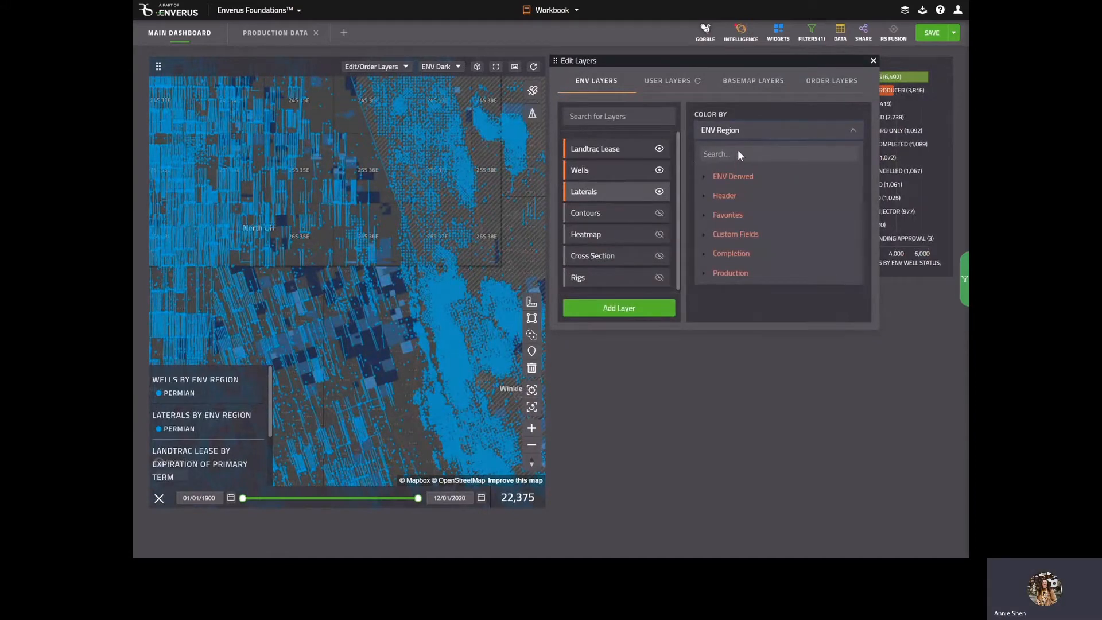
pyautogui.write('well stat')
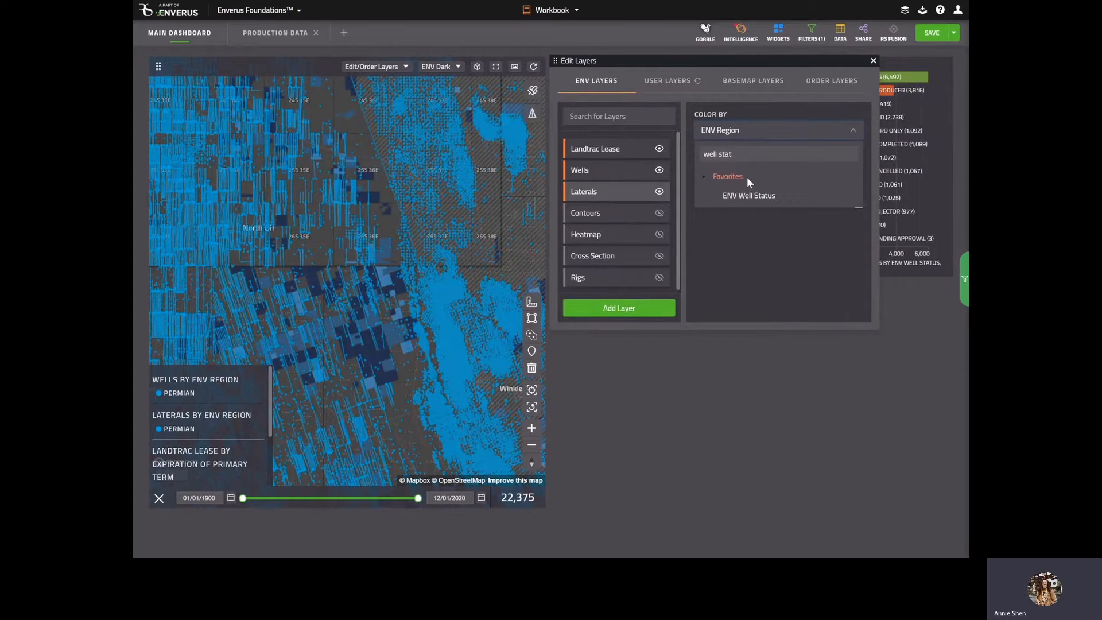
pyautogui.click(749, 195)
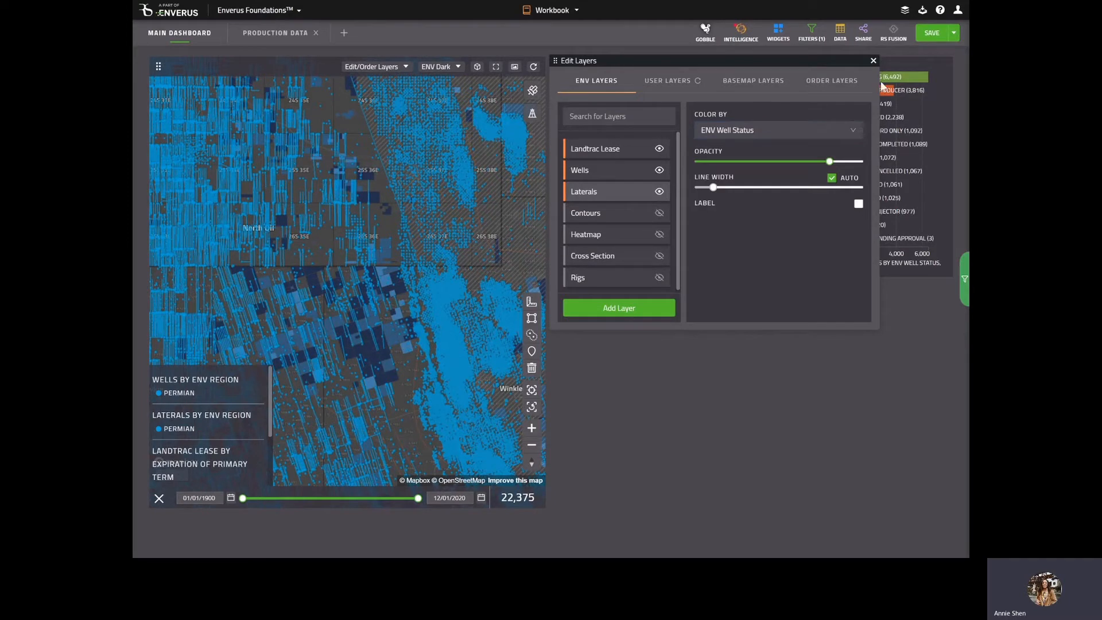
# Step: Color the Wells layer by ENV Well Status and close the layer editor
pyautogui.click(610, 171)
pyautogui.click(758, 130)
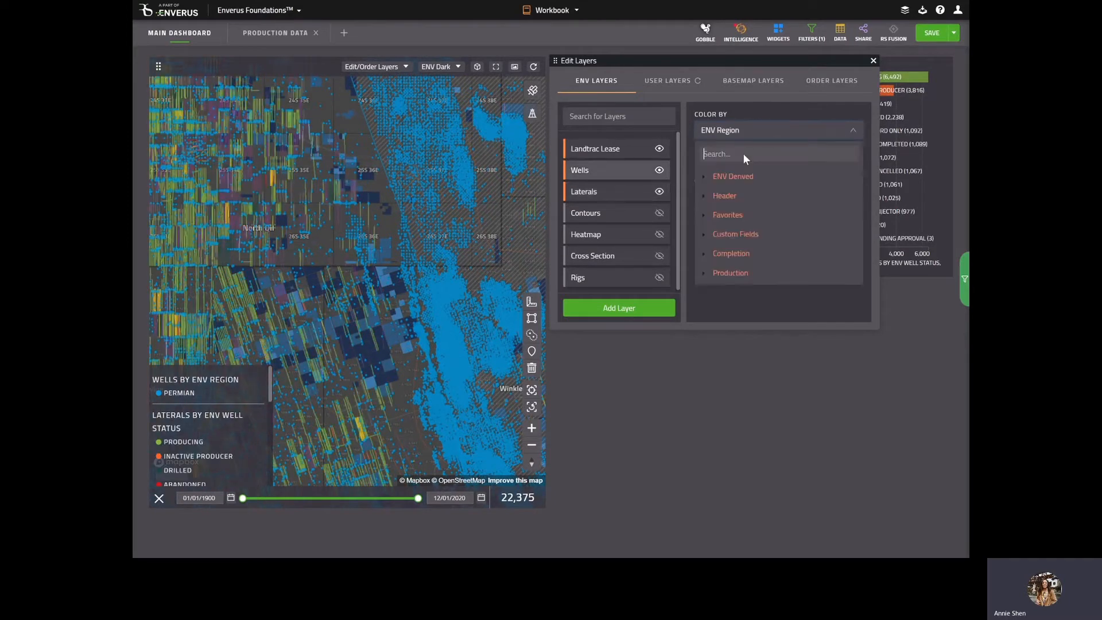
pyautogui.write('well stat')
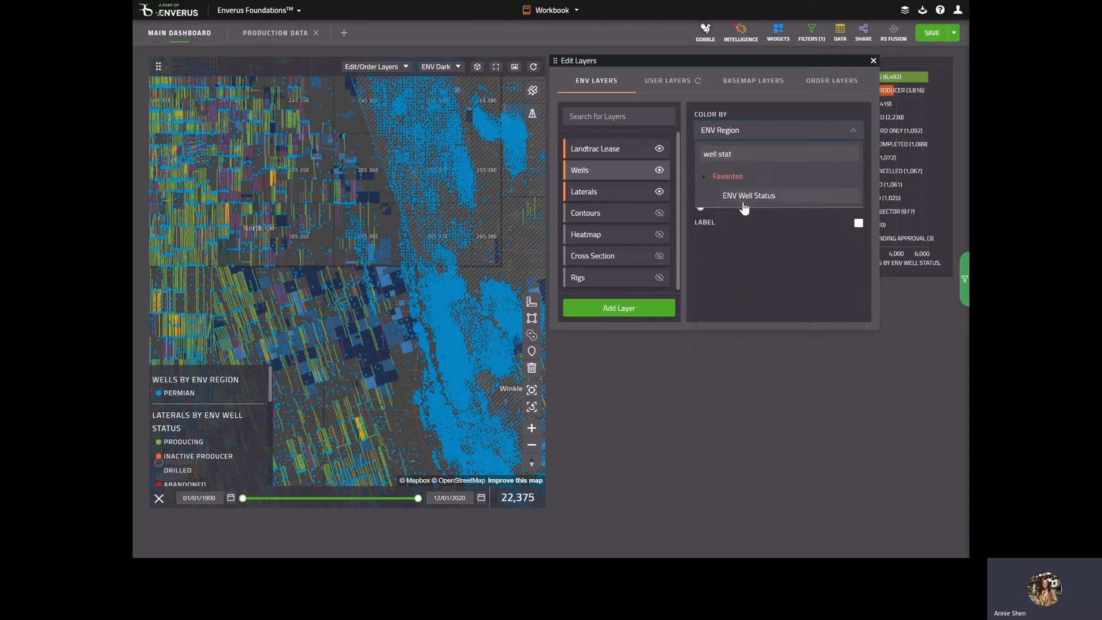
pyautogui.click(747, 198)
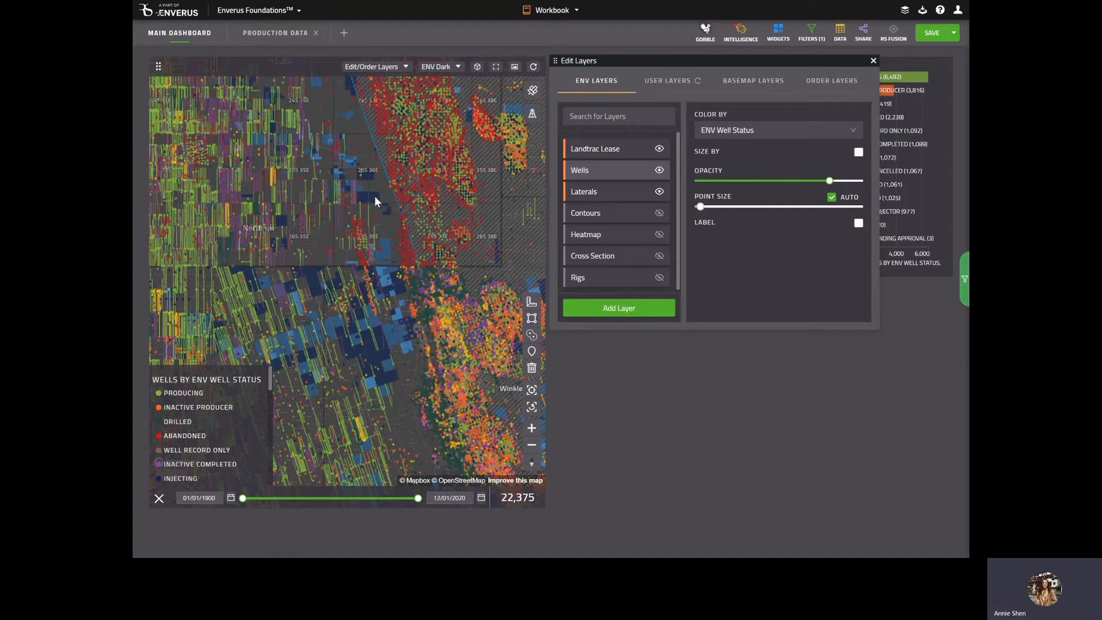
pyautogui.click(871, 60)
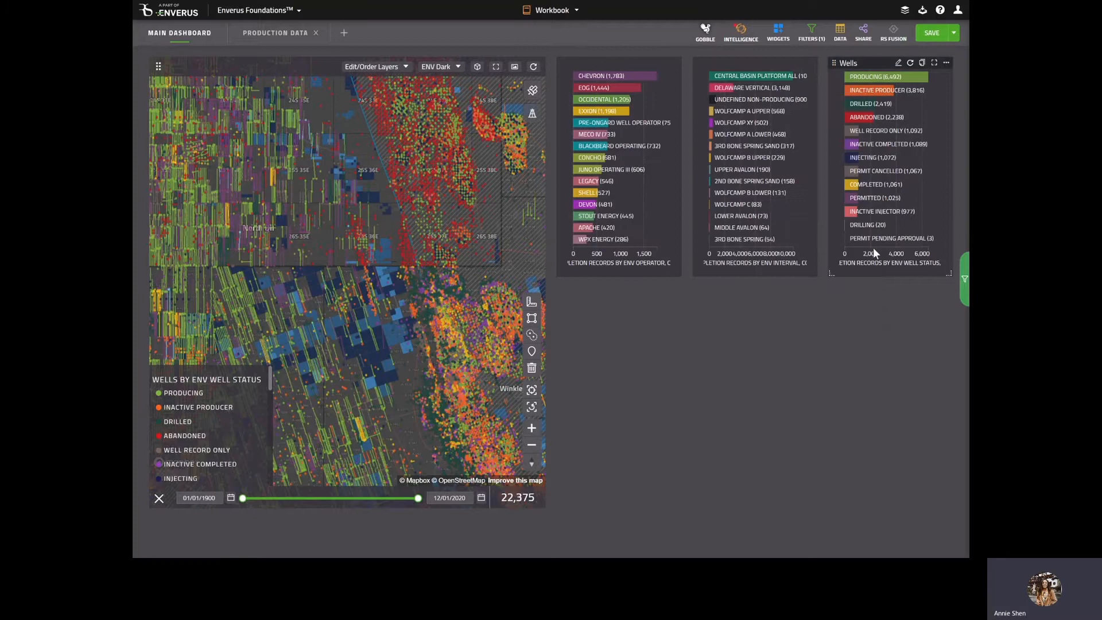
# Step: Show the rigs on the map
pyautogui.moveTo(850, 207)
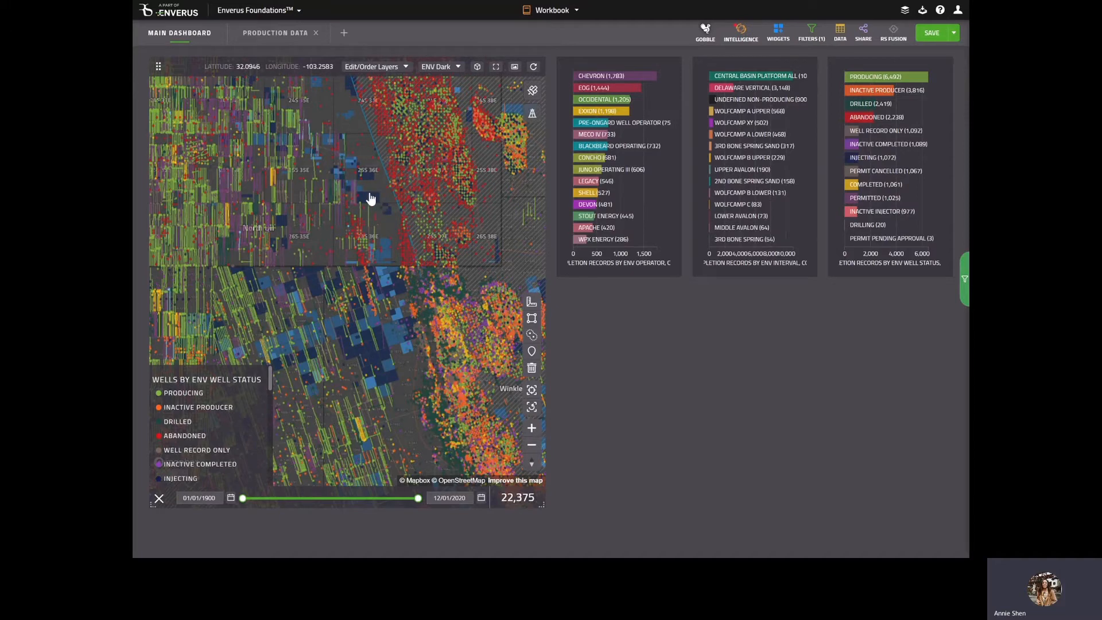
pyautogui.click(533, 117)
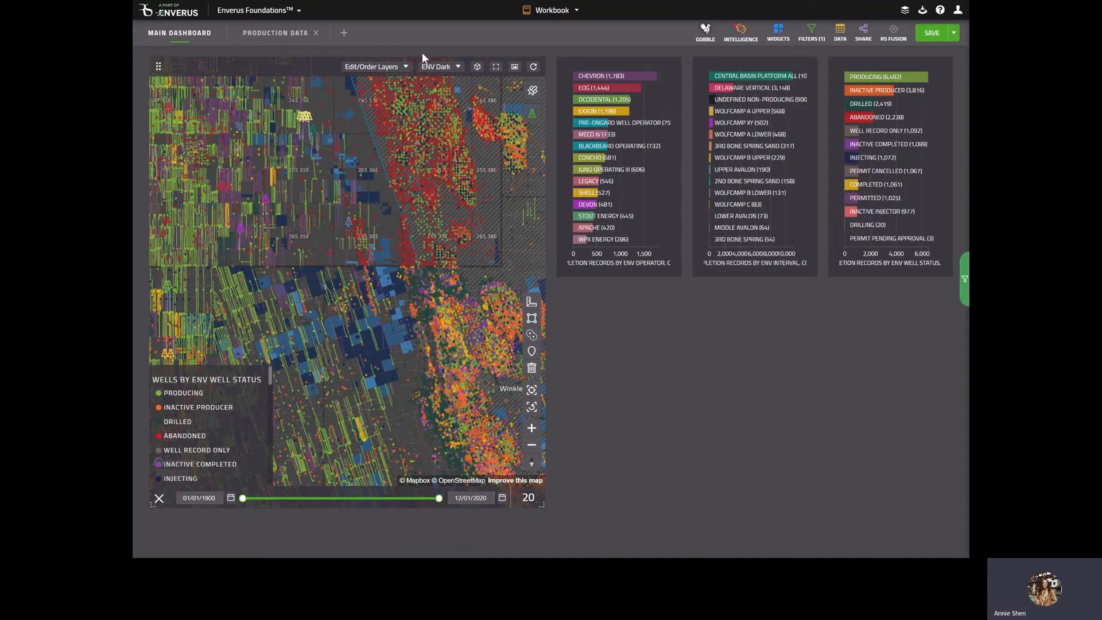
# Step: Color the Landtrac Lease layer by Depth Severance Types and bring its entries into view in the map legend
pyautogui.click(382, 68)
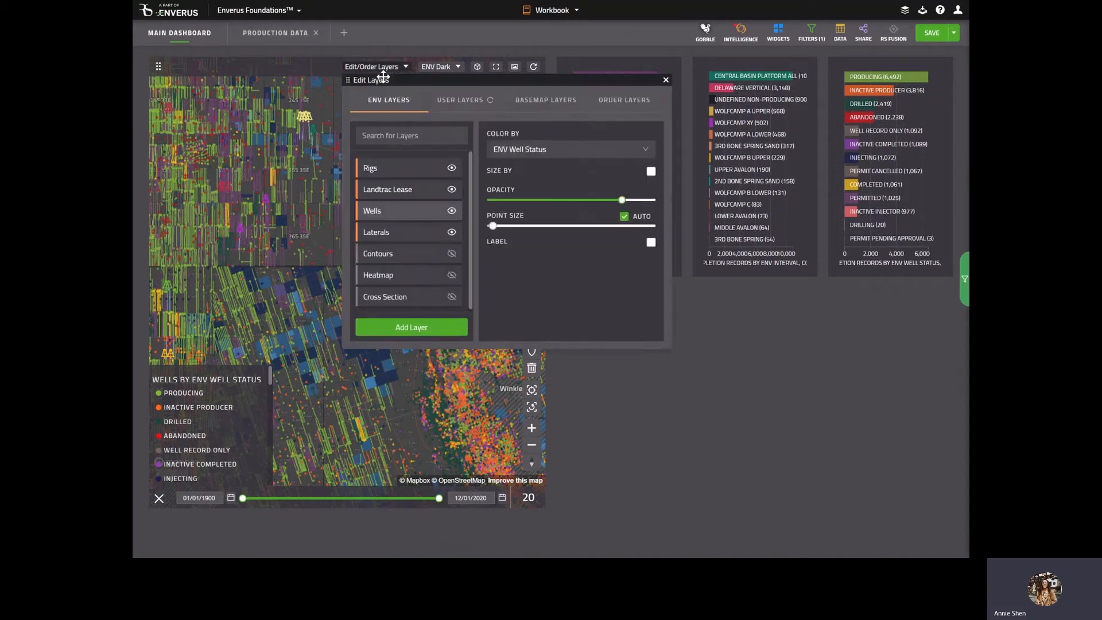
pyautogui.click(409, 191)
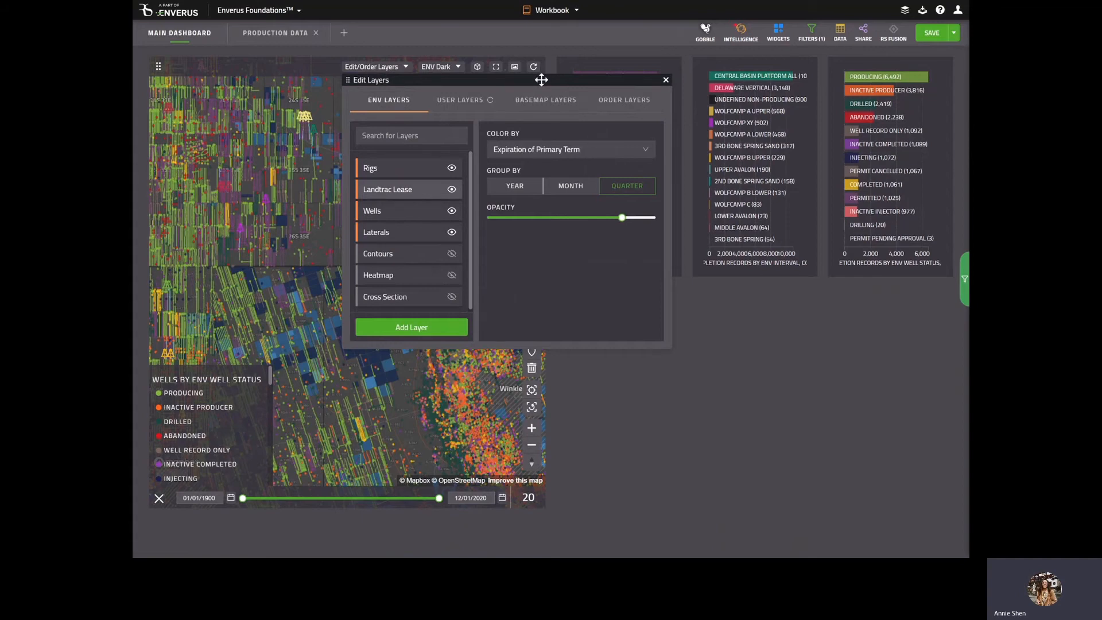
pyautogui.moveTo(553, 82); pyautogui.dragTo(755, 60)
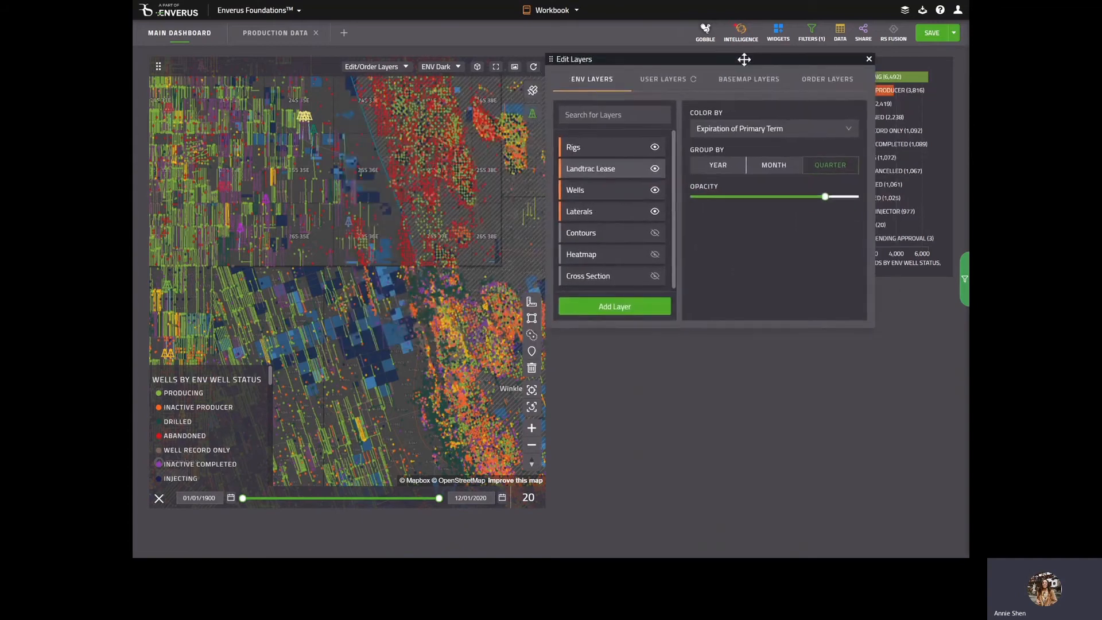
pyautogui.click(741, 131)
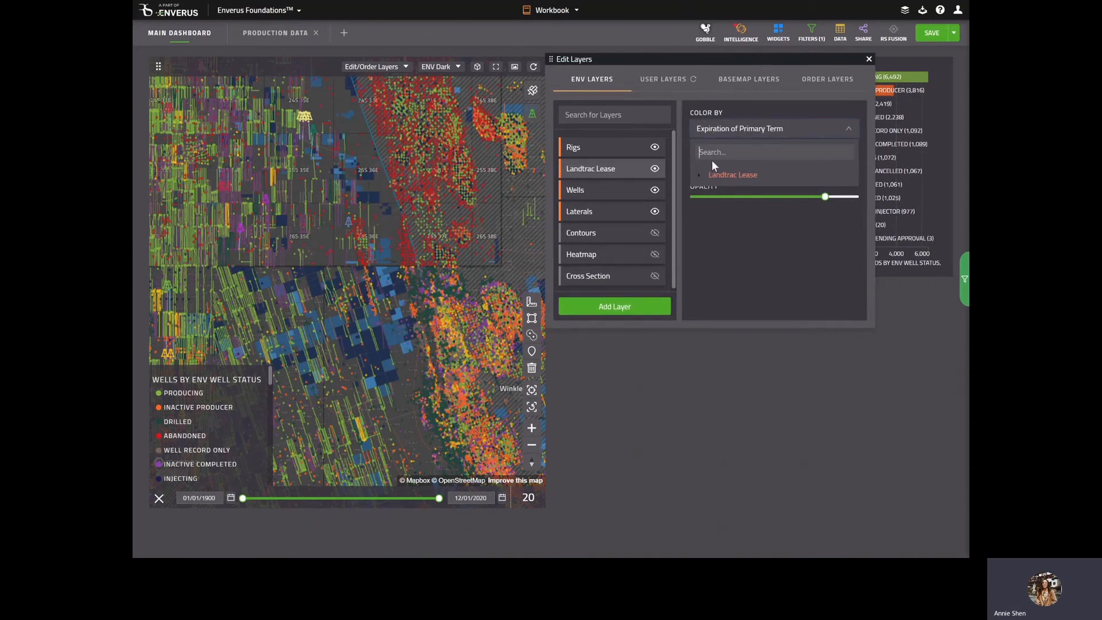
pyautogui.write('depth')
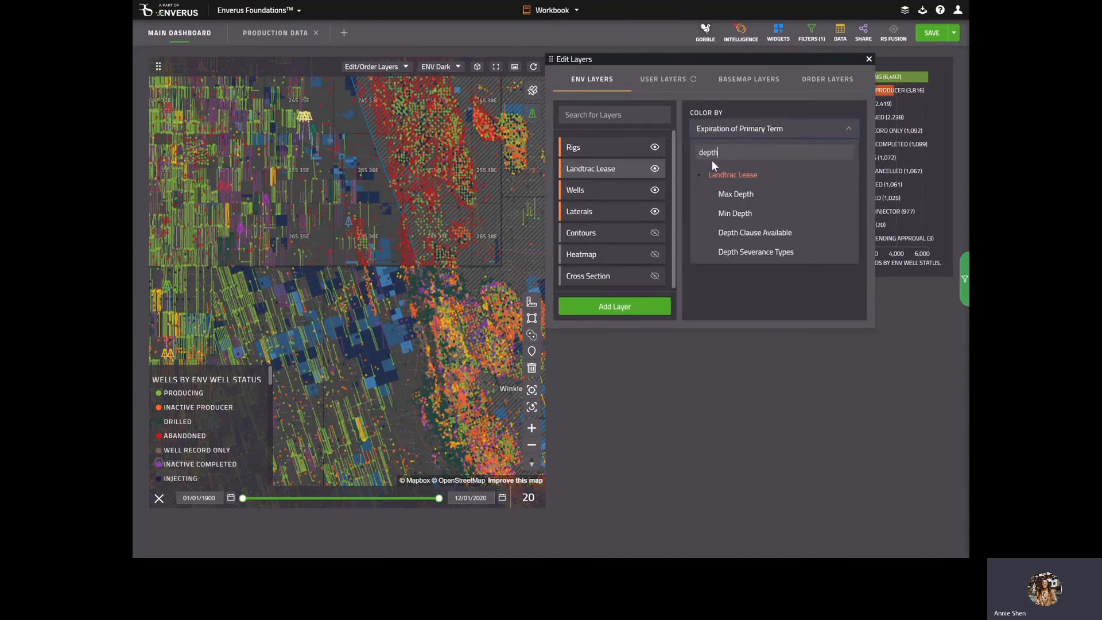
pyautogui.click(799, 260)
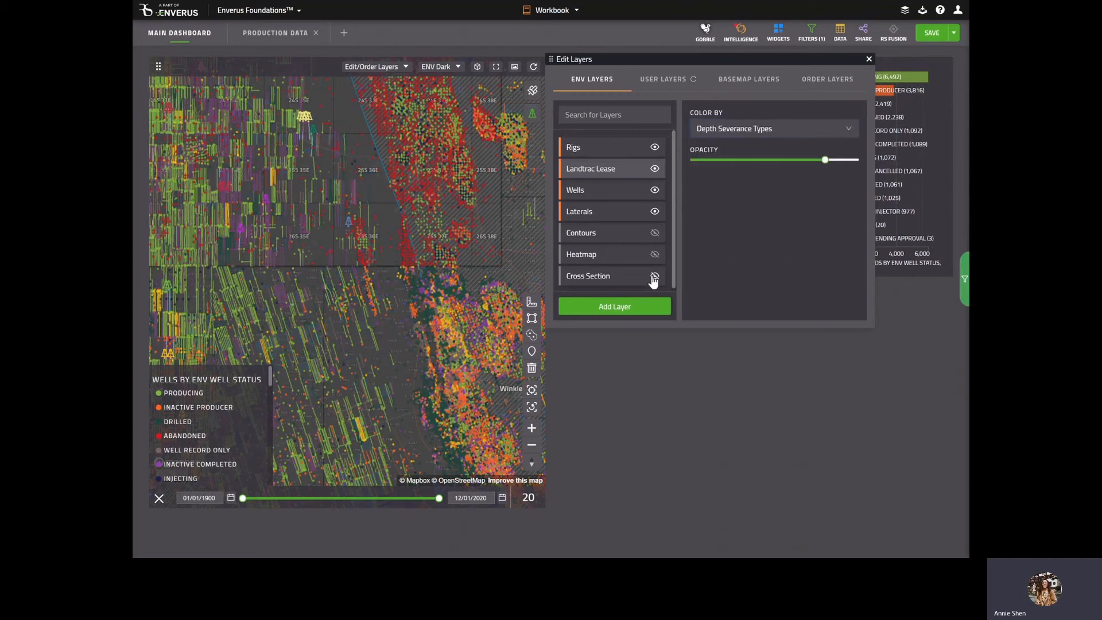
pyautogui.scroll(-2, 187, 444)
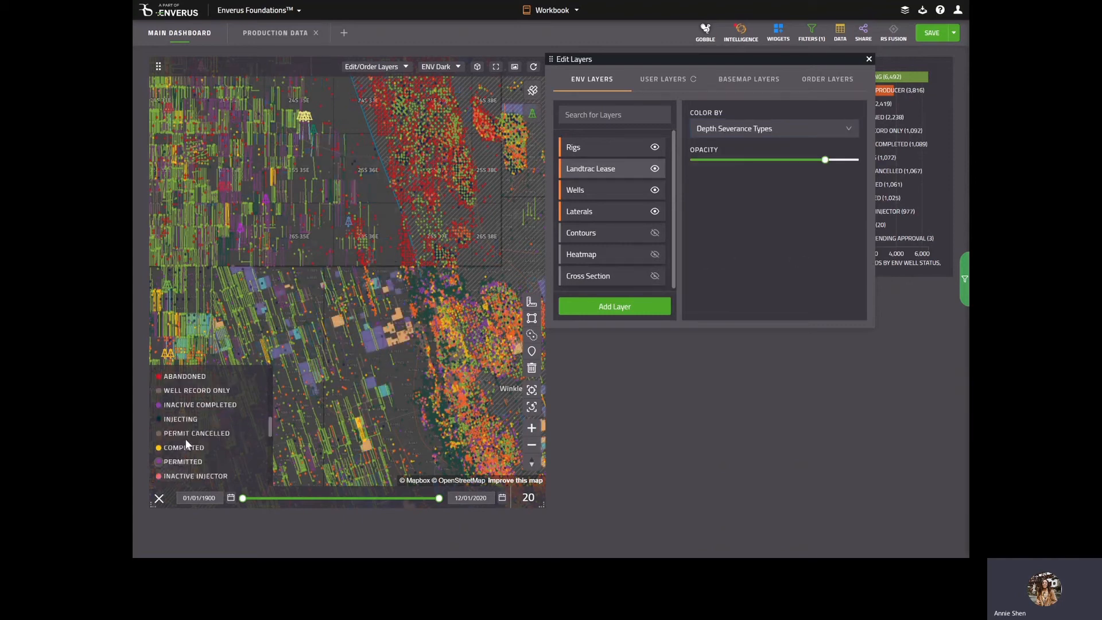
pyautogui.scroll(-10, 185, 444)
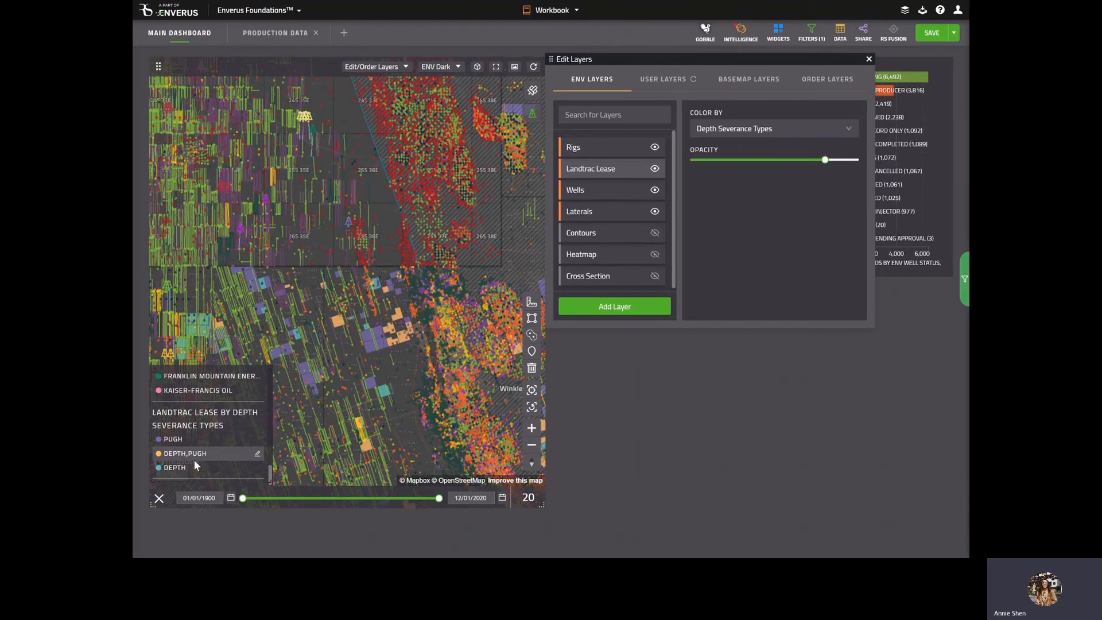